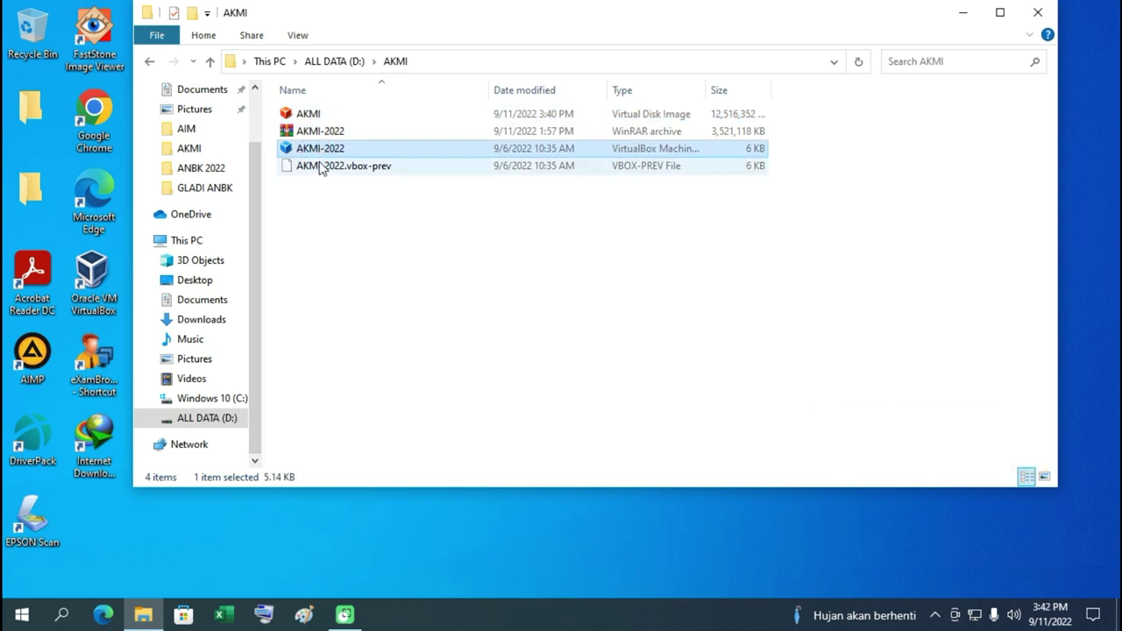
Check the AKMI-2022 machine definition and the AKMI disk image in the AKMI folder, and close the folder window.
{"action": "left_click", "coordinate": [318, 150]}
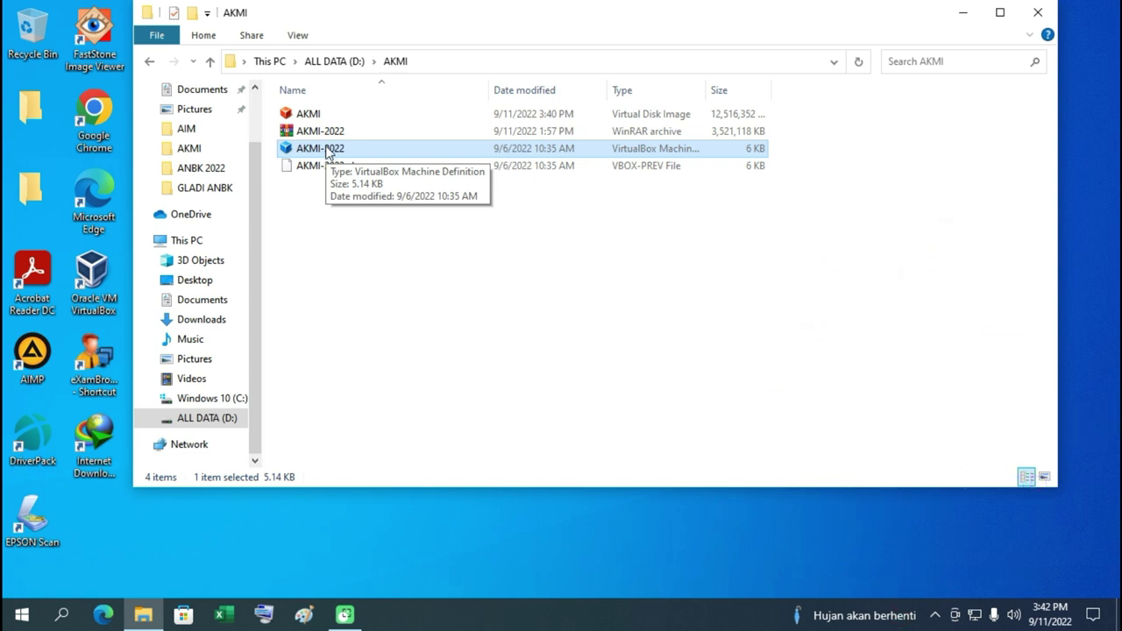
{"action": "left_click", "coordinate": [323, 116]}
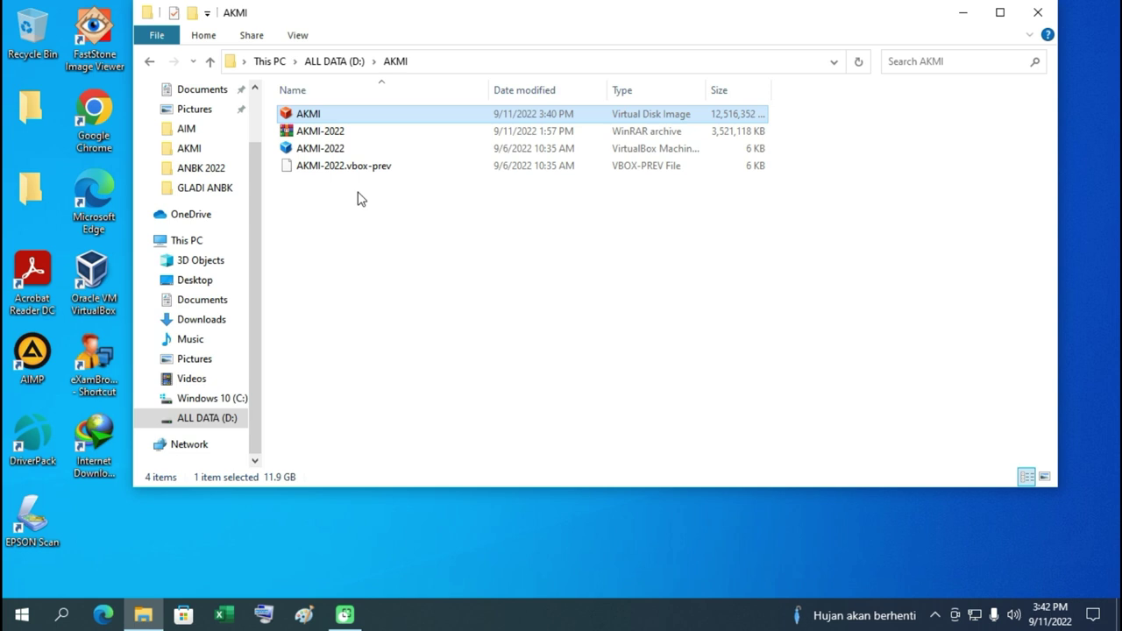
{"action": "left_click", "coordinate": [1037, 16]}
{"action": "right_click", "coordinate": [570, 174]}
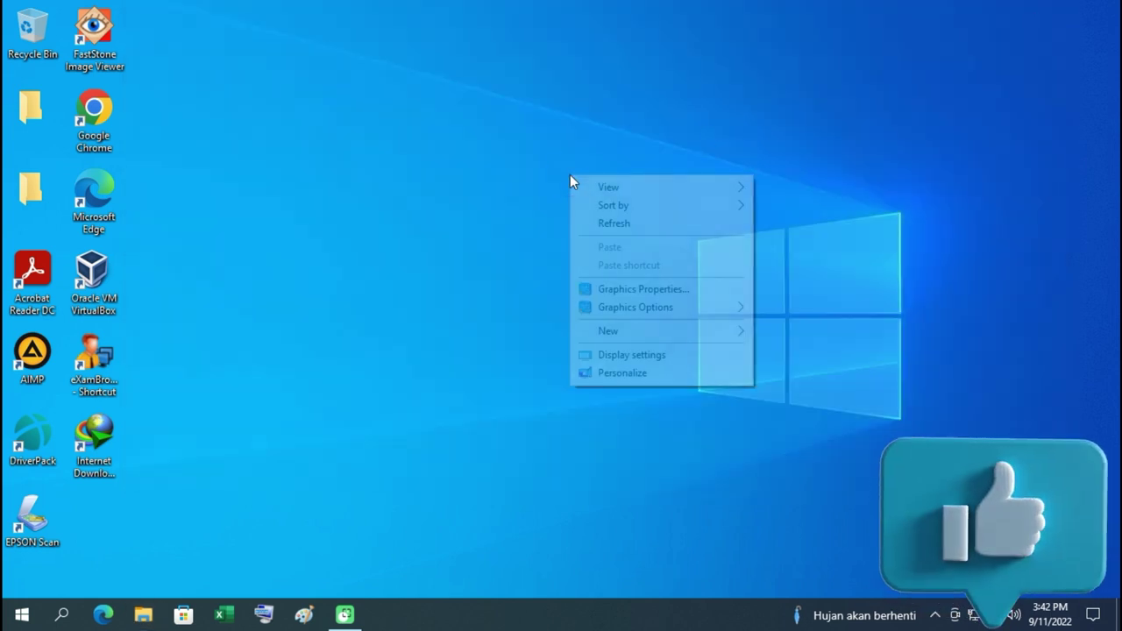
{"action": "left_click", "coordinate": [613, 224]}
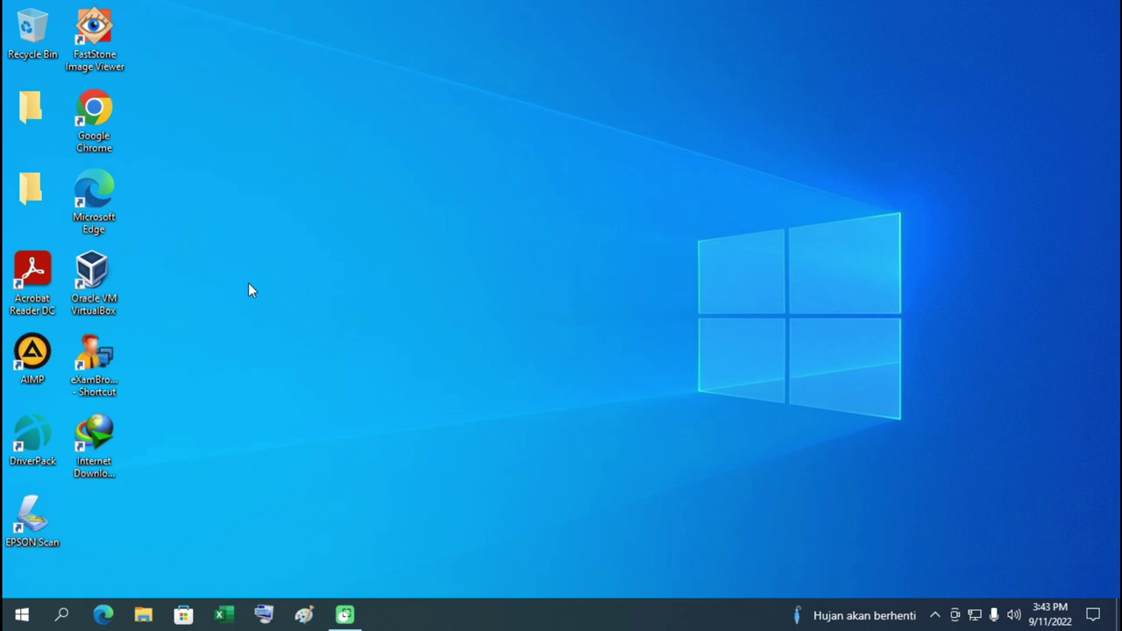
Launch Oracle VM VirtualBox to look over the existing GLADI_ANBK machine.
{"action": "left_click", "coordinate": [106, 282]}
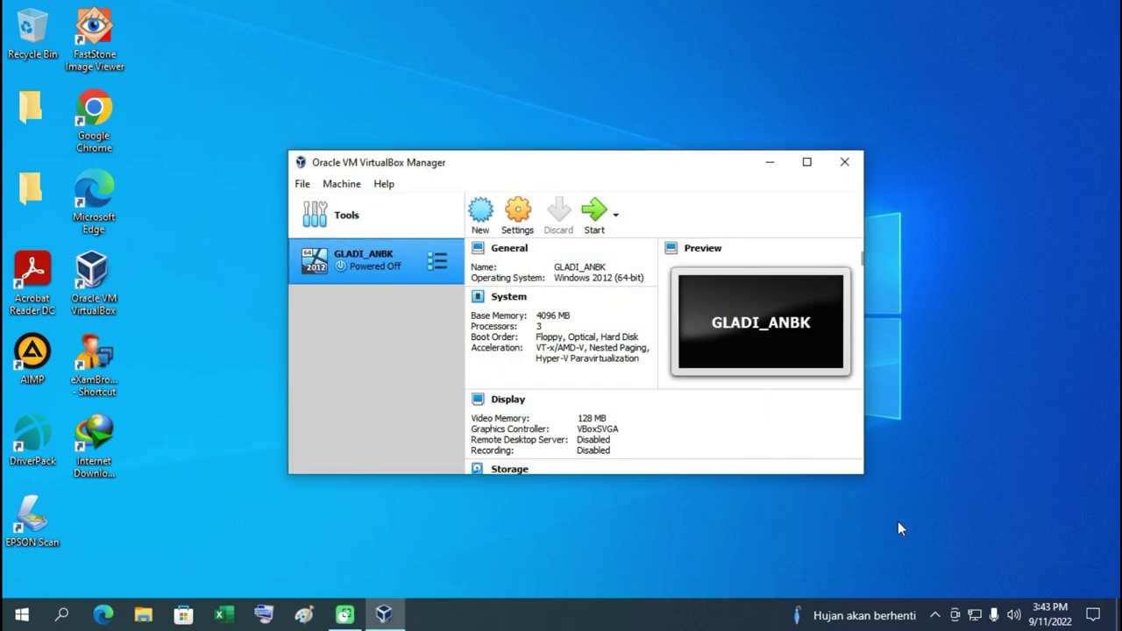
{"action": "left_click", "coordinate": [949, 577]}
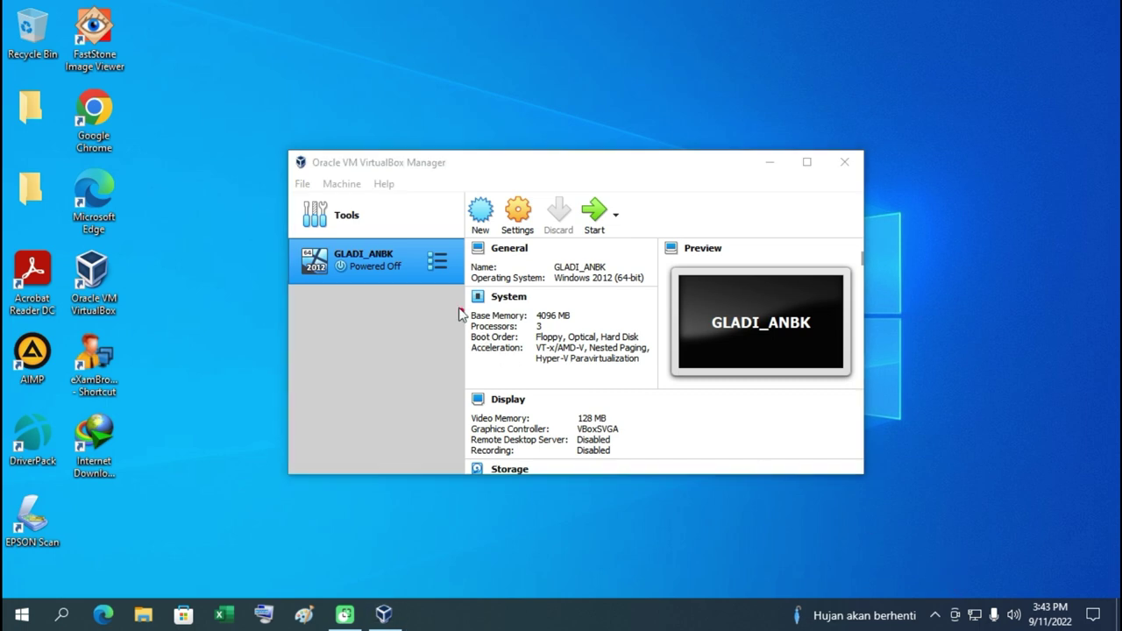
{"action": "mouse_move", "coordinate": [416, 263]}
{"action": "left_mouse_down"}
{"action": "mouse_move", "coordinate": [401, 235]}
{"action": "mouse_move", "coordinate": [341, 233]}
{"action": "left_mouse_up"}
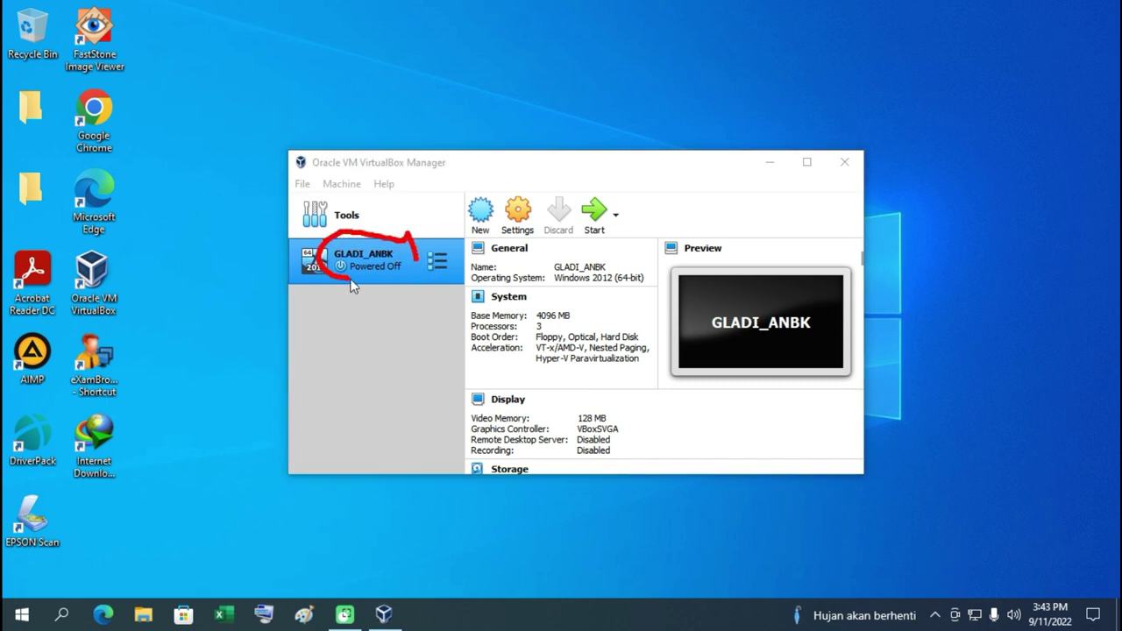
{"action": "left_click", "coordinate": [947, 583]}
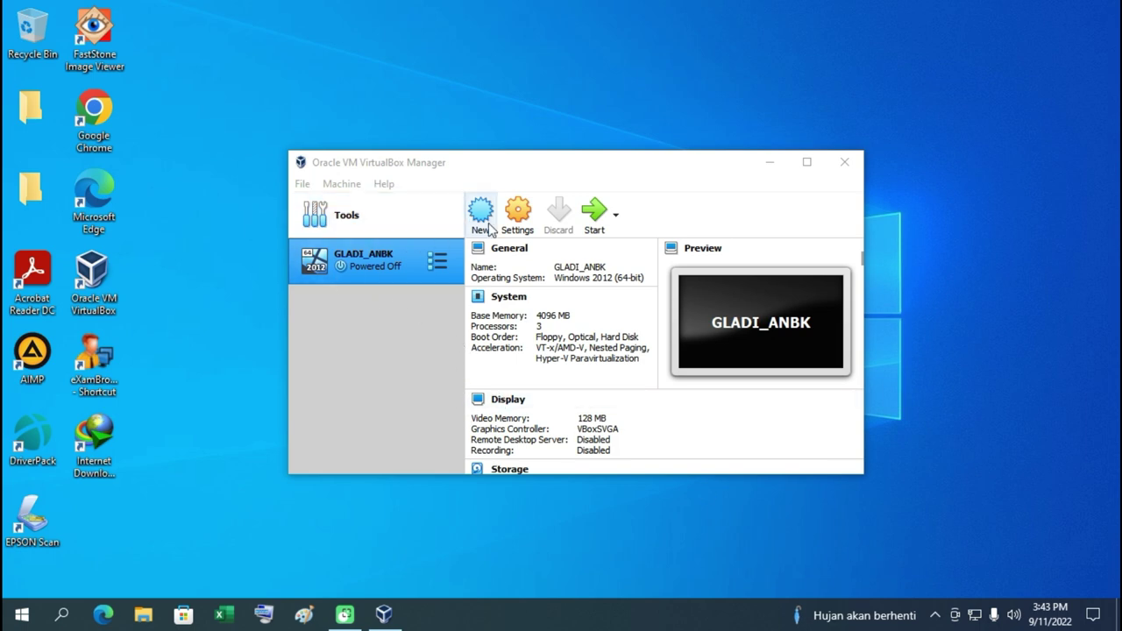
{"action": "left_click", "coordinate": [492, 260]}
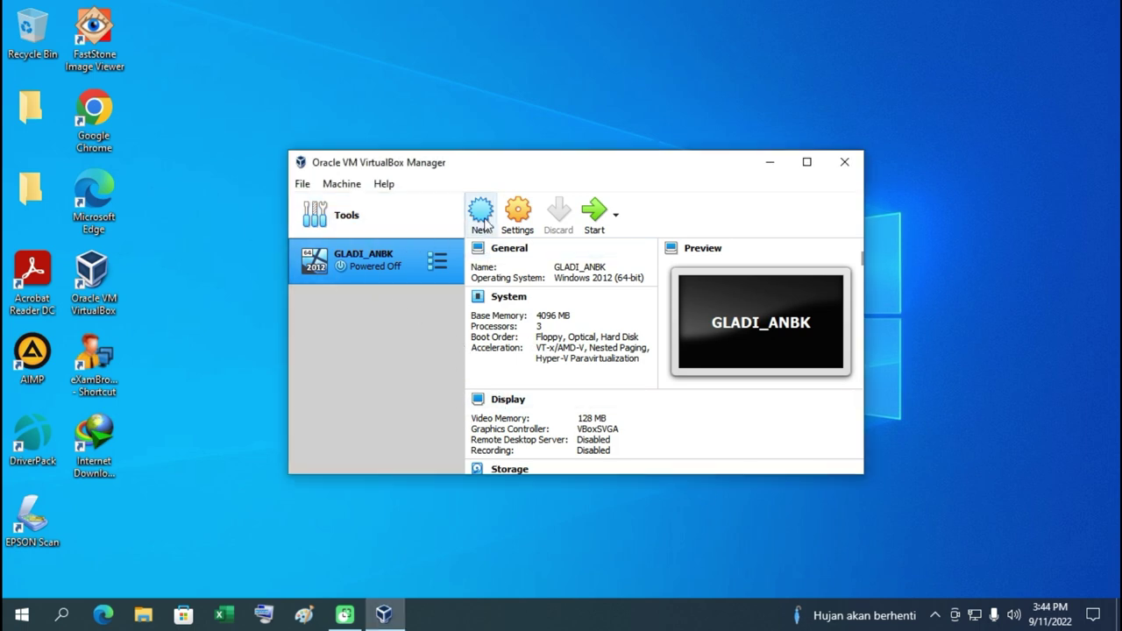
{"action": "left_click", "coordinate": [482, 219]}
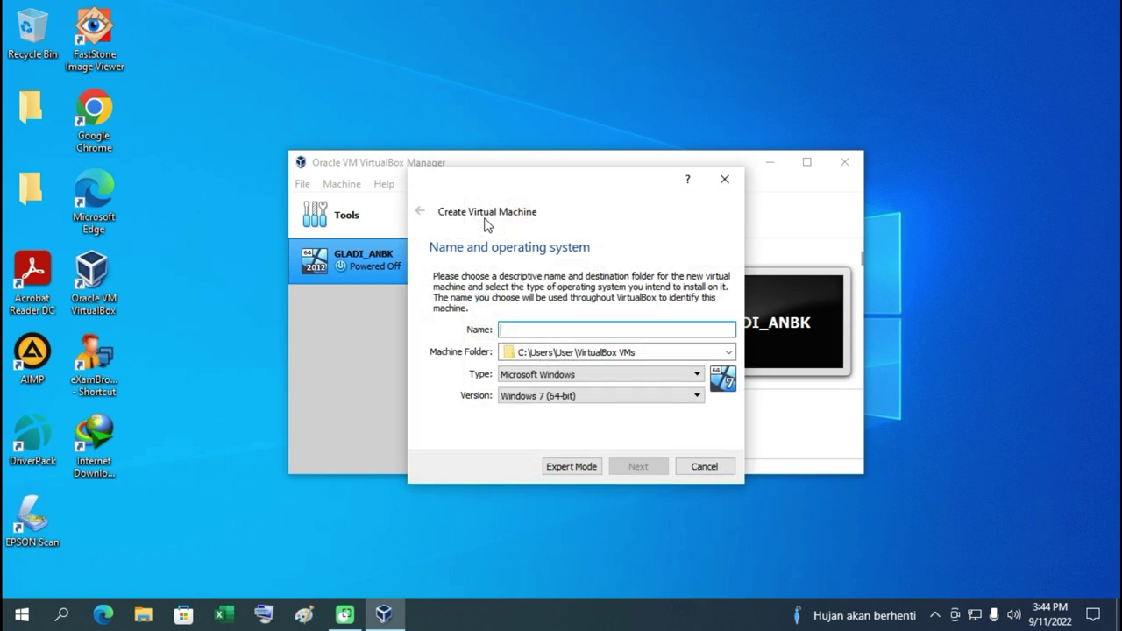
{"action": "left_click", "coordinate": [724, 179]}
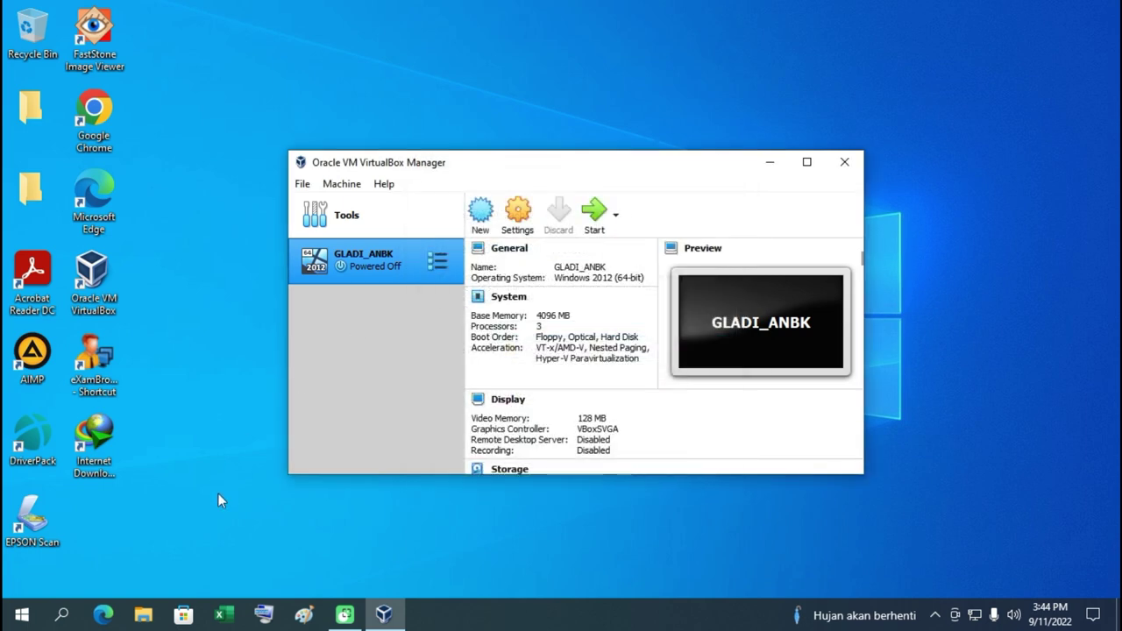
Switch to File Explorer and open the VirtualBox VMs folder under Users\User on the Windows 10 (C:) drive.
{"action": "left_click", "coordinate": [142, 613]}
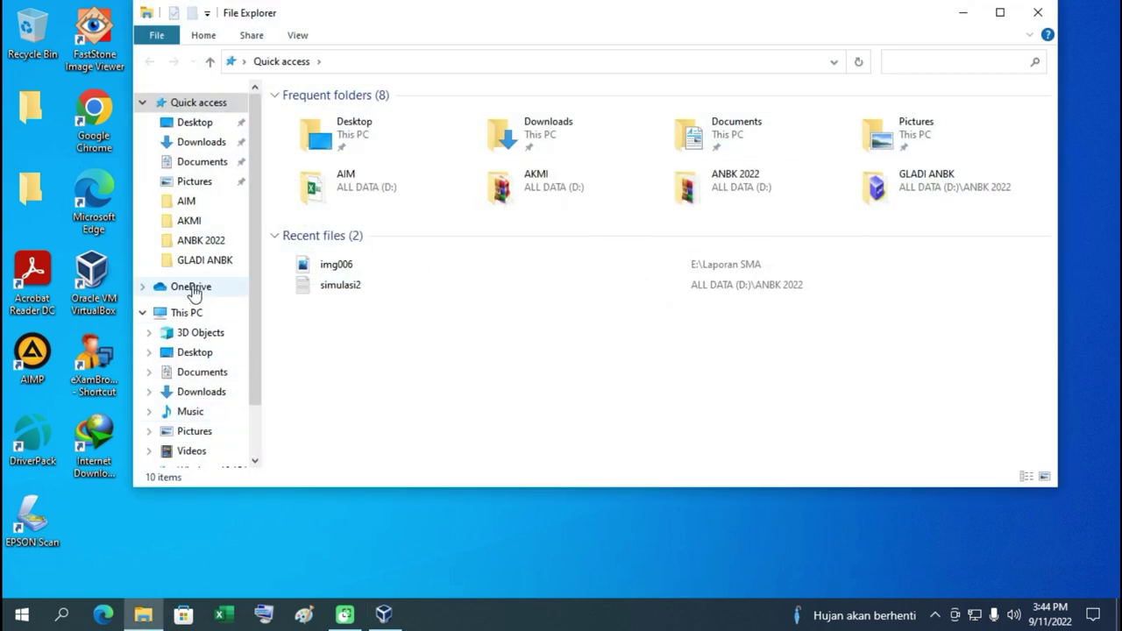
{"action": "scroll", "coordinate": [250, 390], "scroll_direction": "down", "scroll_amount": 2}
{"action": "left_click", "coordinate": [229, 398]}
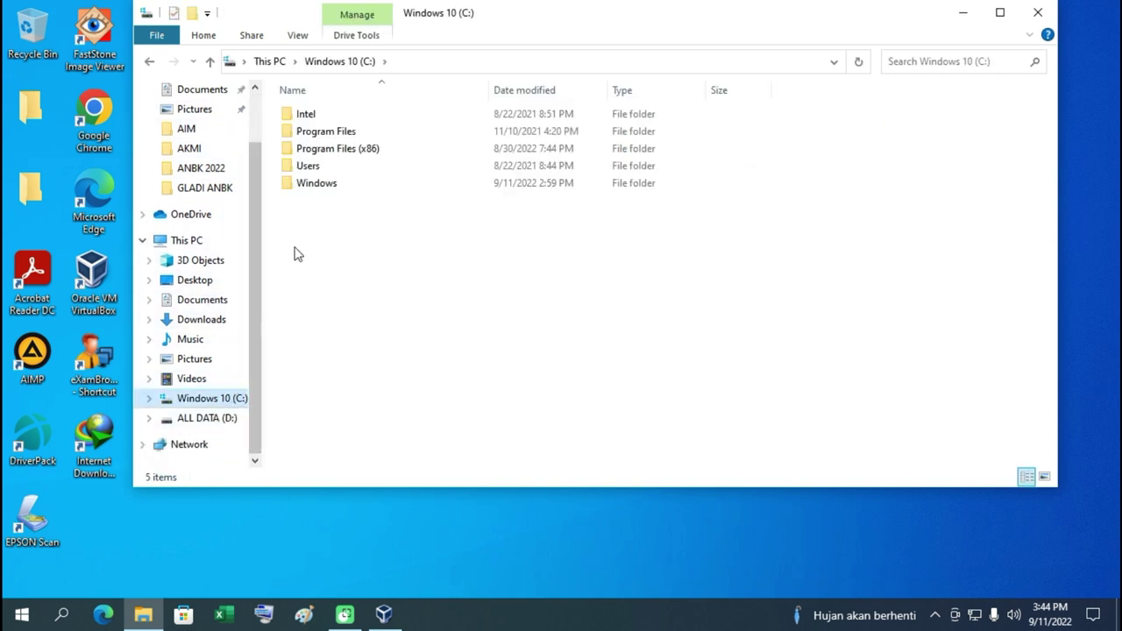
{"action": "double_click", "coordinate": [314, 167]}
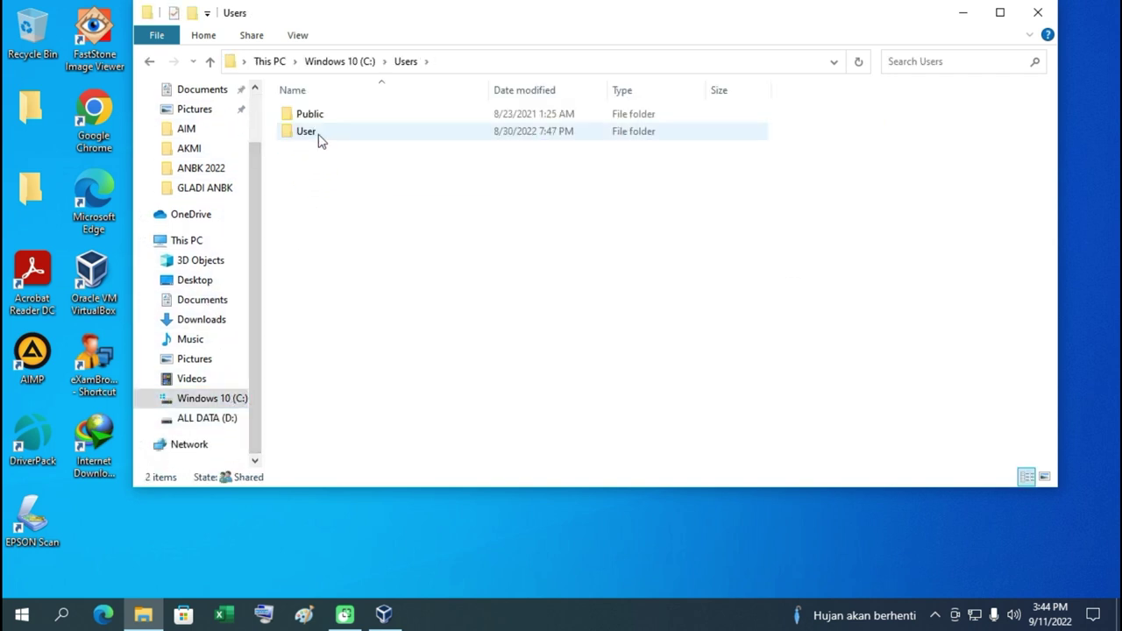
{"action": "double_click", "coordinate": [319, 140]}
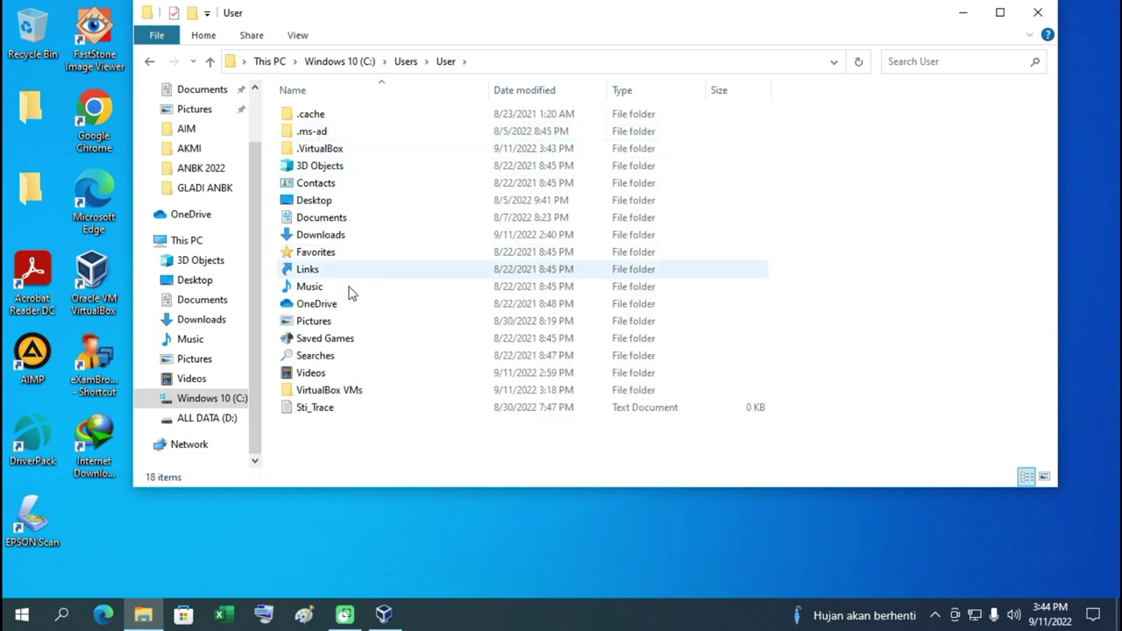
{"action": "double_click", "coordinate": [332, 393]}
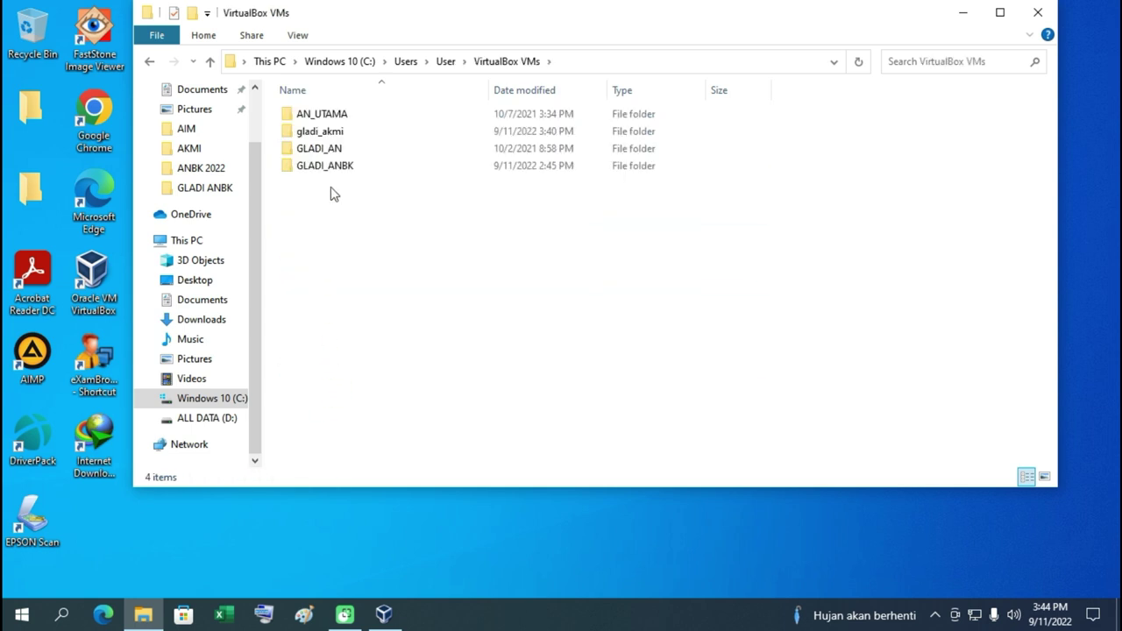
Permanently delete the gladi_akmi folder from VirtualBox VMs and close File Explorer.
{"action": "left_click", "coordinate": [336, 135]}
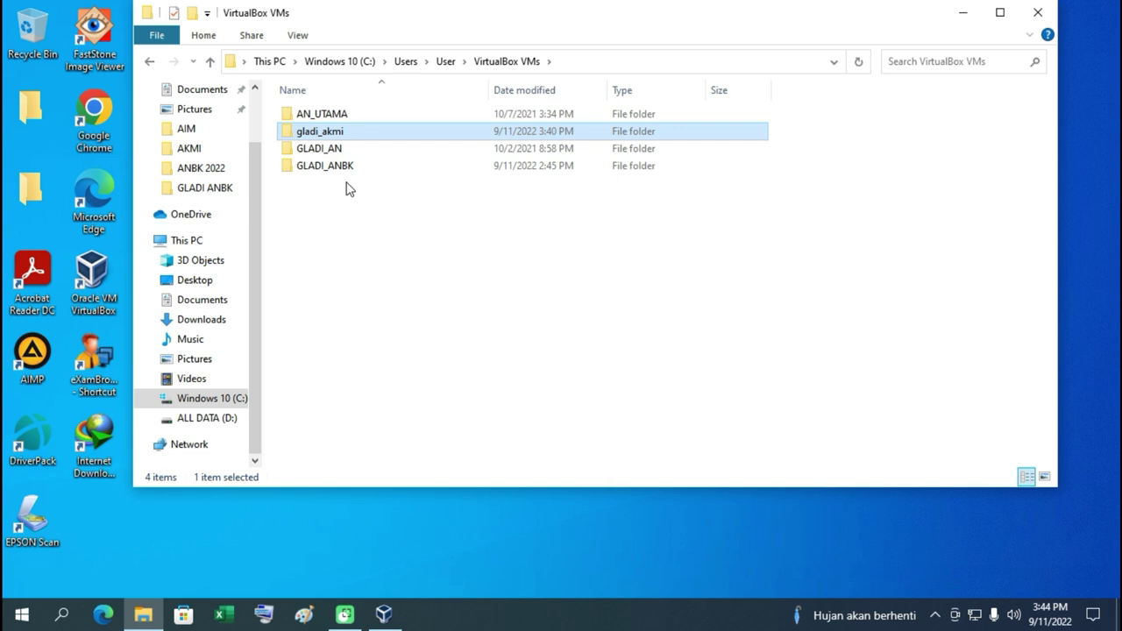
{"action": "left_click", "coordinate": [336, 134]}
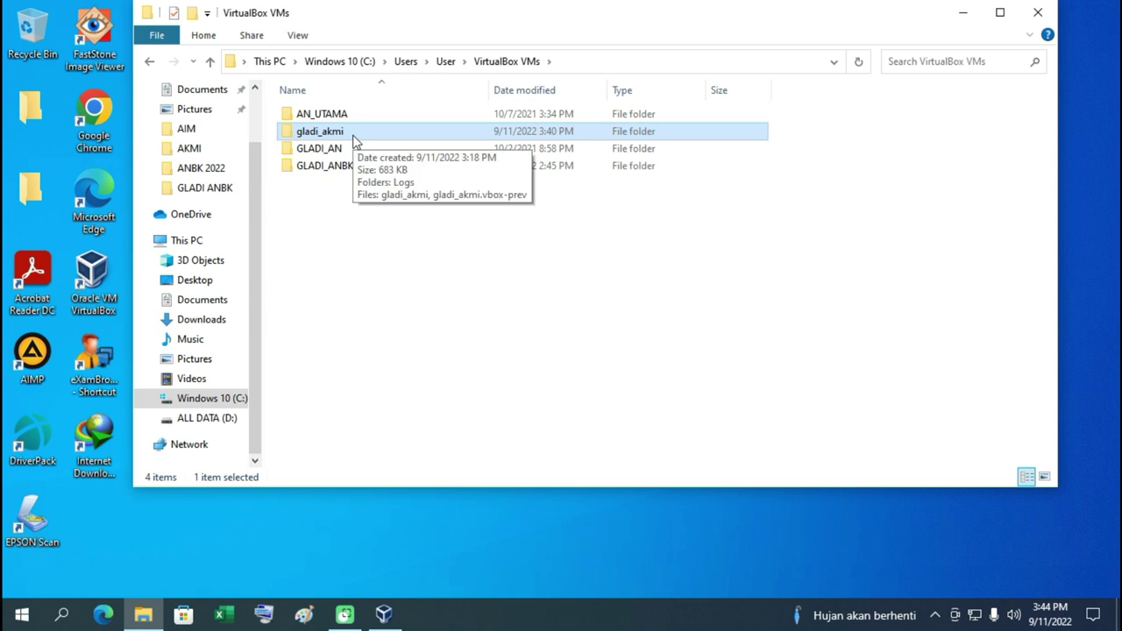
{"action": "key", "text": "shift+Delete"}
{"action": "key", "text": "Return"}
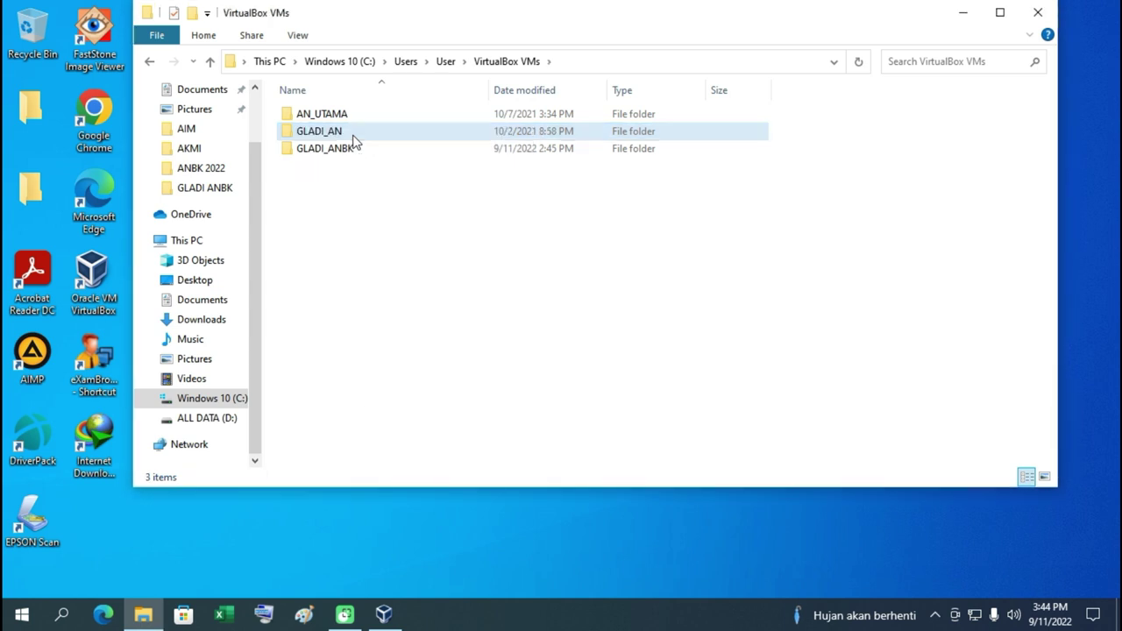
{"action": "left_click", "coordinate": [1038, 12]}
{"action": "right_click", "coordinate": [550, 52]}
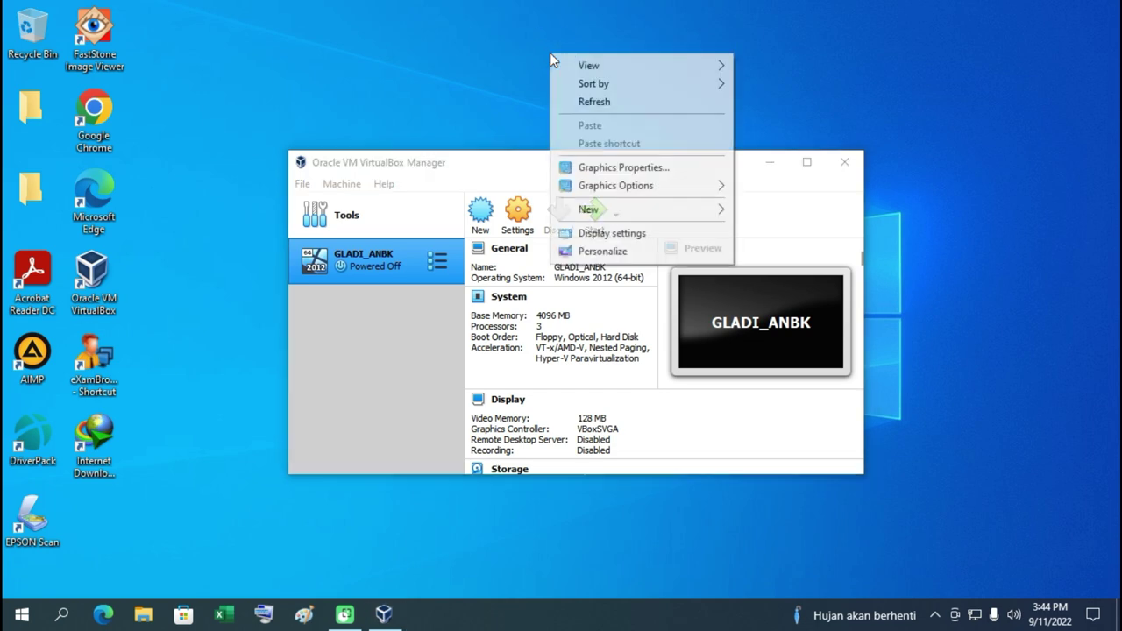
{"action": "left_click", "coordinate": [592, 103]}
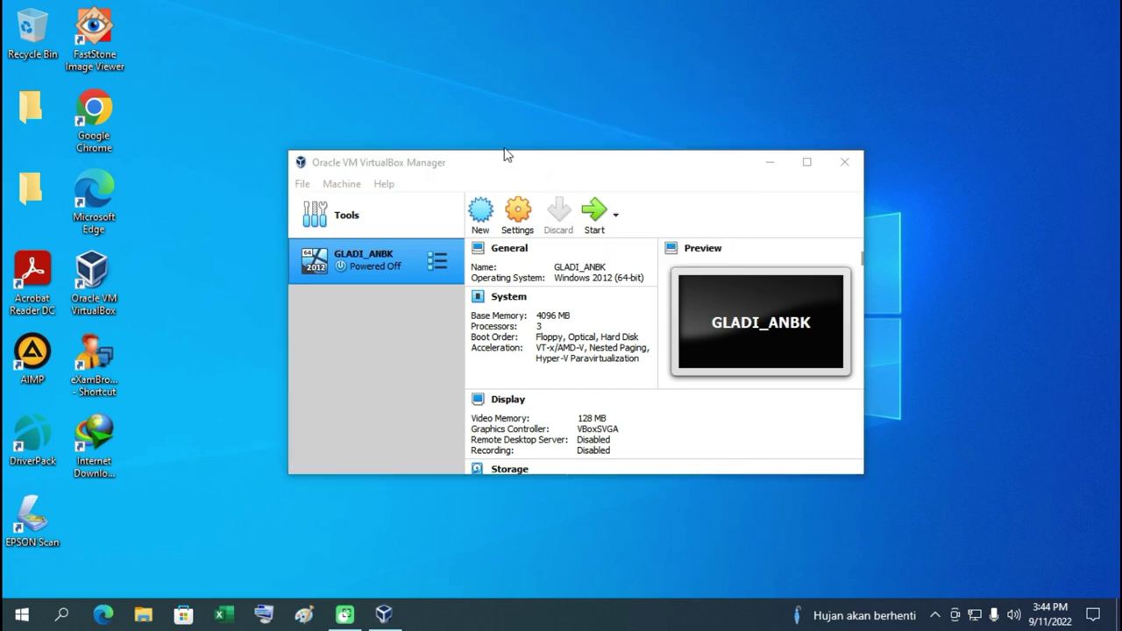
Start creating a new virtual machine and name it GLADI_AKMI.
{"action": "left_click", "coordinate": [482, 212]}
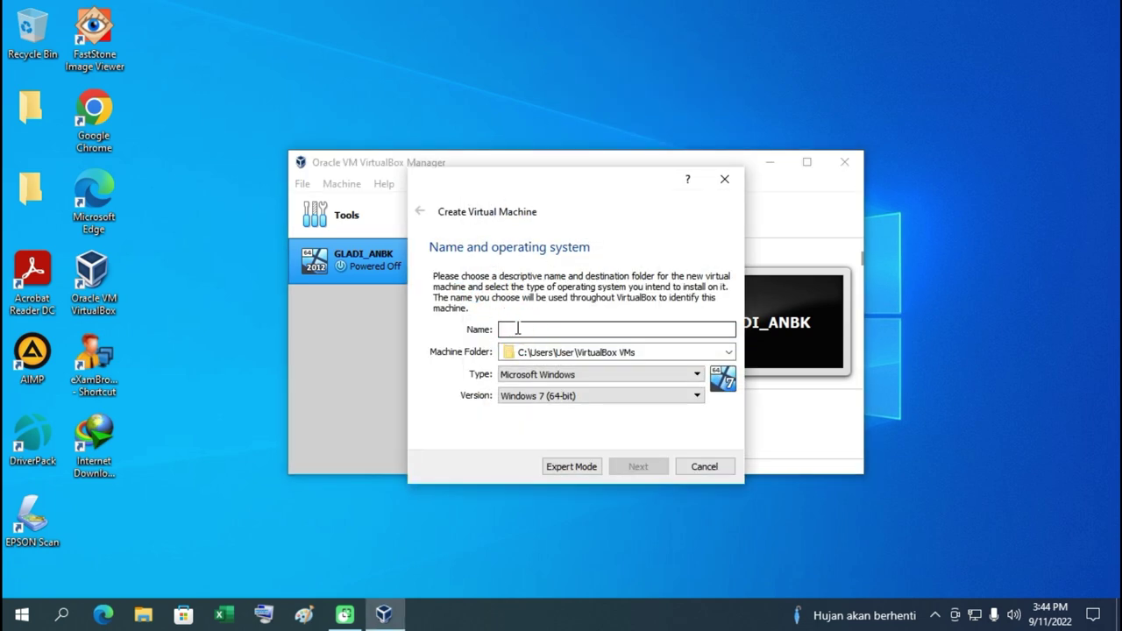
{"action": "type", "text": "GLADI"}
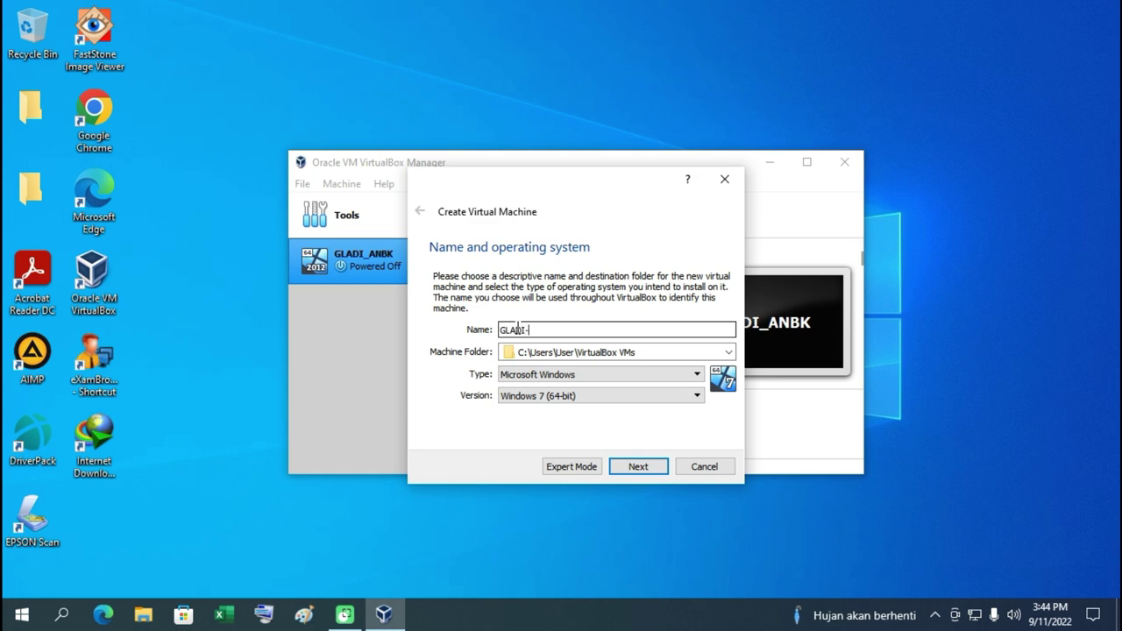
{"action": "type", "text": "-"}
{"action": "key", "text": "BackSpace"}
{"action": "type", "text": "_AKMI"}
Set the new machine's operating system type to Linux and version to Ubuntu (64-bit), and continue to the memory settings.
{"action": "left_click", "coordinate": [587, 374]}
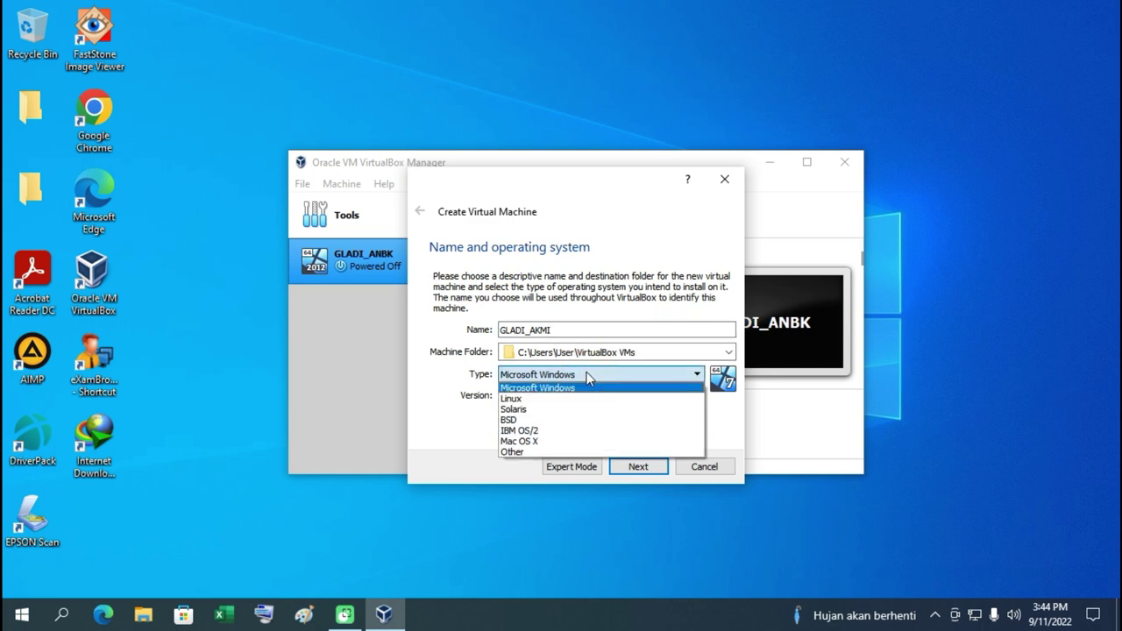
{"action": "left_click", "coordinate": [580, 398]}
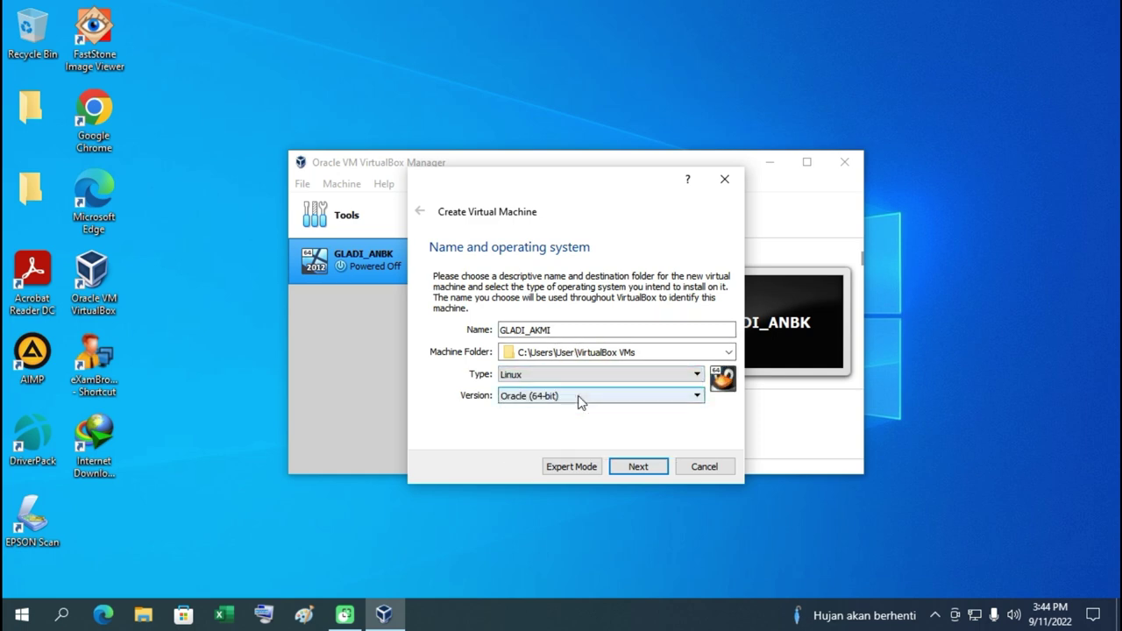
{"action": "left_click", "coordinate": [666, 400]}
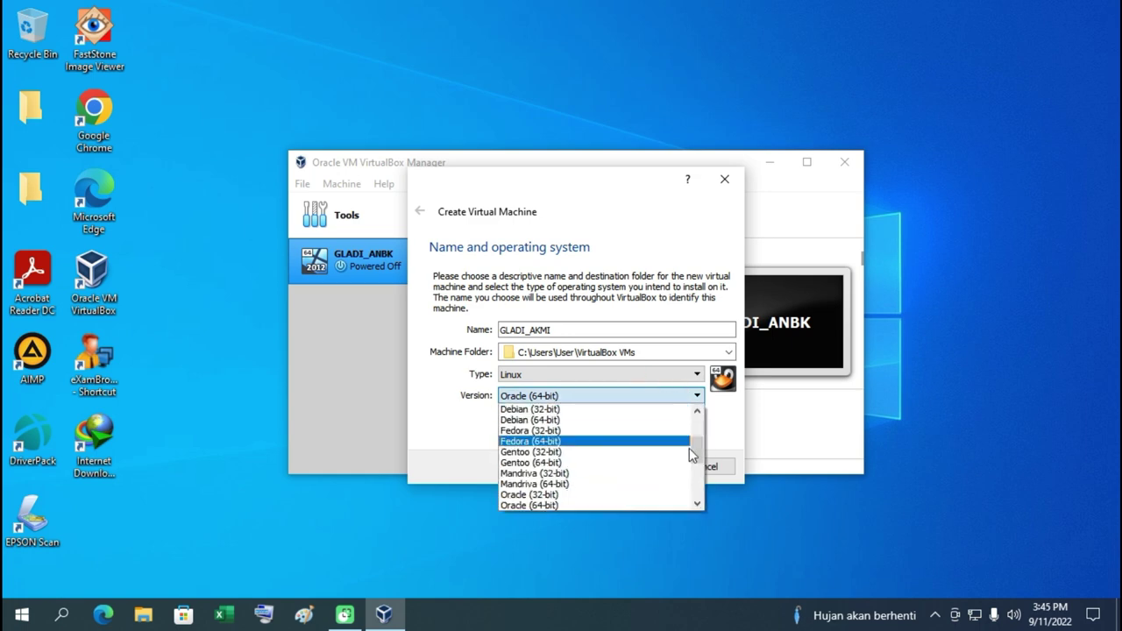
{"action": "left_click_drag", "start_coordinate": [701, 462], "coordinate": [699, 483]}
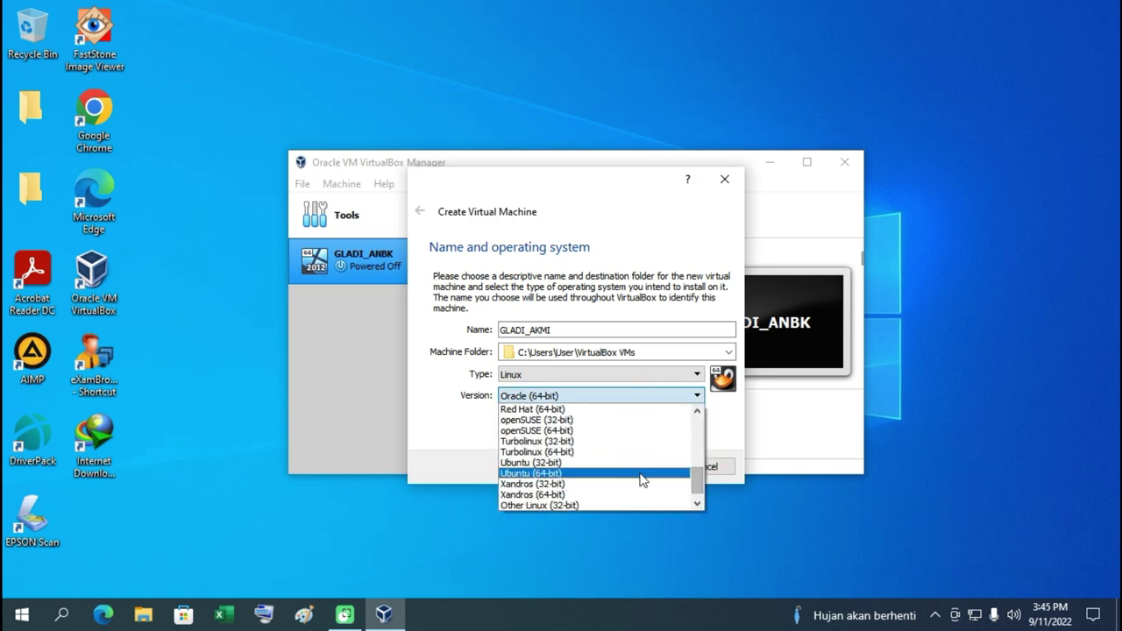
{"action": "left_click", "coordinate": [638, 476]}
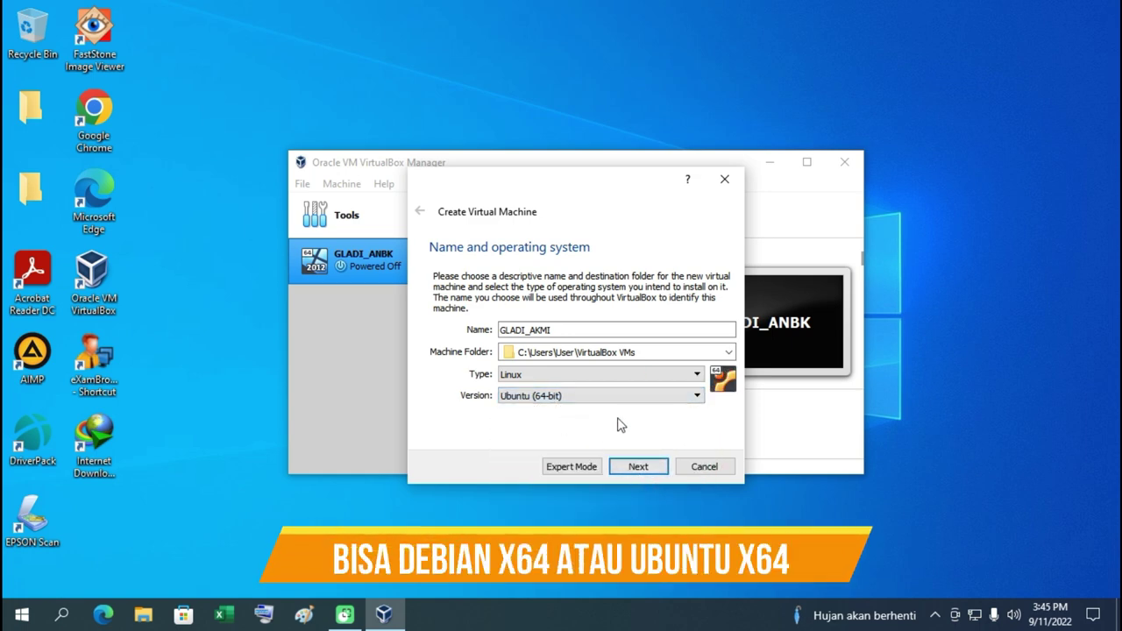
{"action": "left_click", "coordinate": [639, 466]}
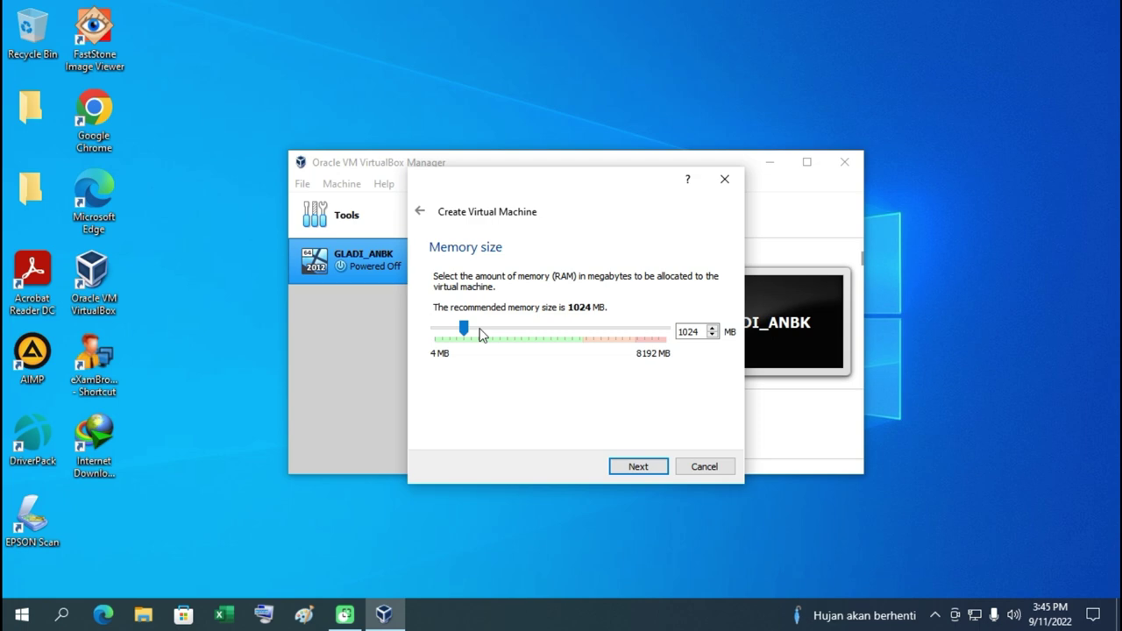
Allocate 4096 MB of memory to the GLADI_AKMI machine and continue to the hard disk settings.
{"action": "left_click_drag", "start_coordinate": [462, 327], "coordinate": [464, 328]}
{"action": "left_click_drag", "start_coordinate": [464, 328], "coordinate": [551, 326]}
{"action": "left_click", "coordinate": [645, 469]}
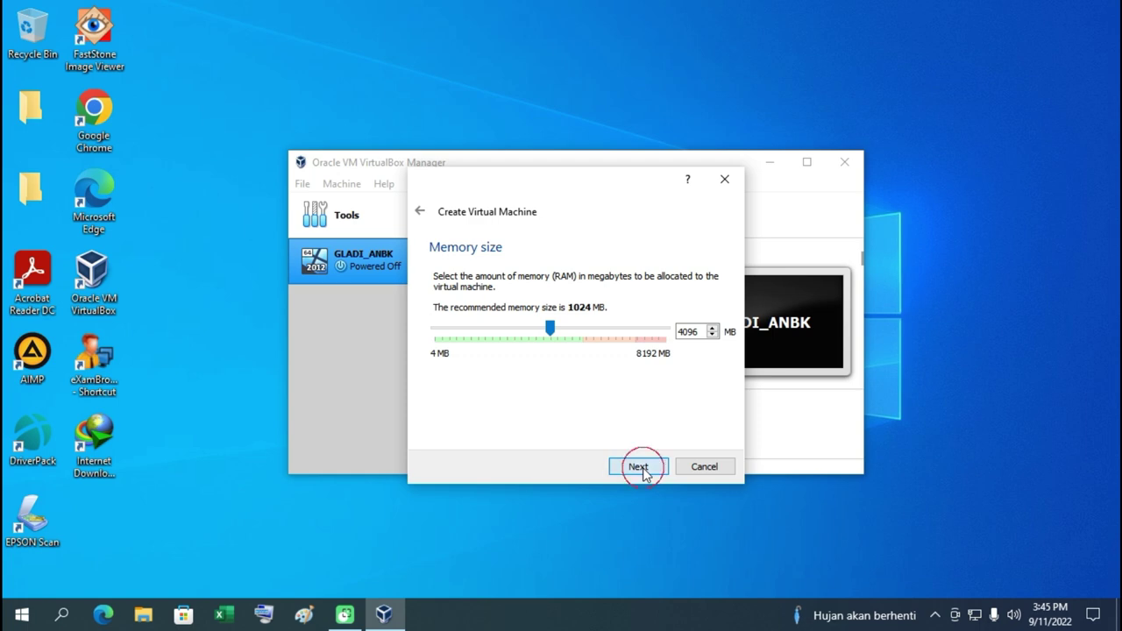
Add the existing virtual hard disk AKMI.vdi from the AKMI folder on ALL DATA (D:), choose it and create the machine.
{"action": "left_click", "coordinate": [526, 409]}
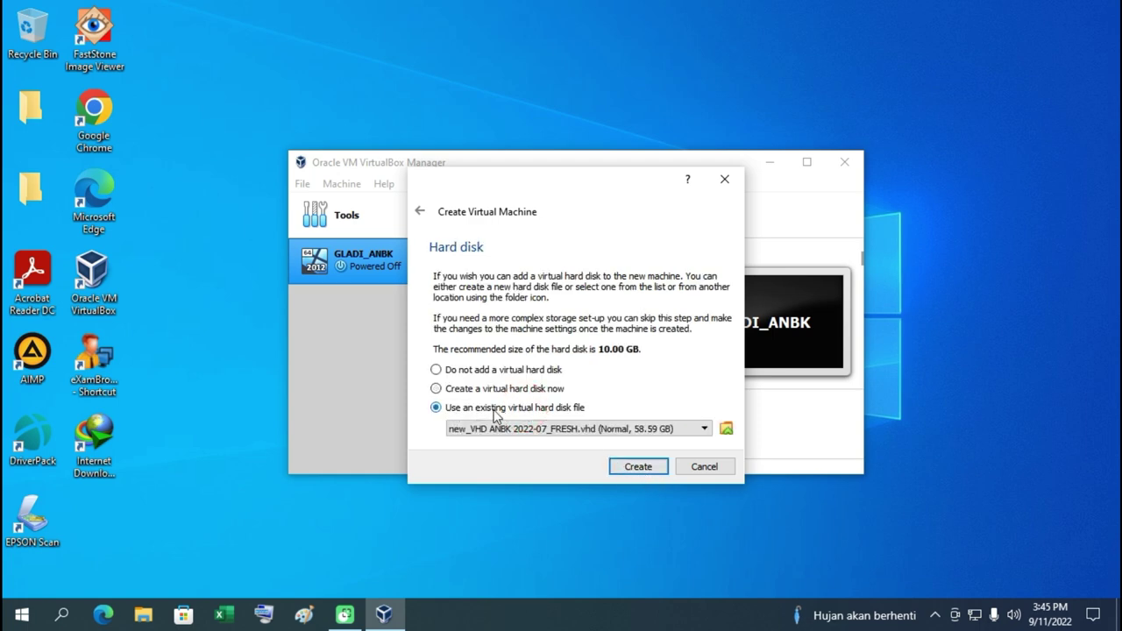
{"action": "left_click", "coordinate": [725, 429]}
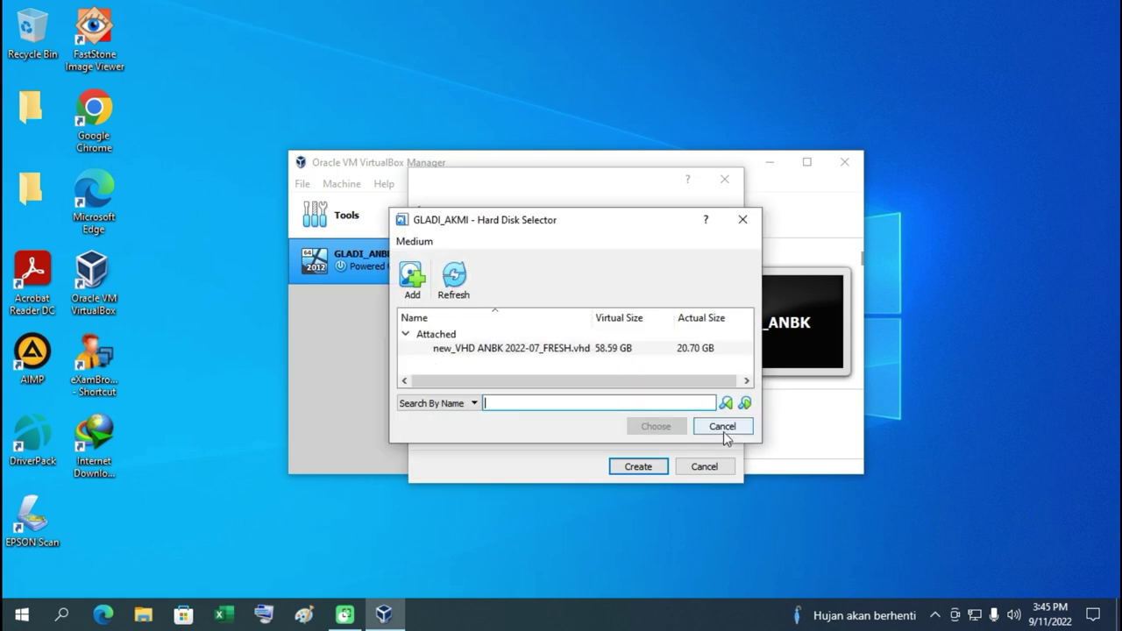
{"action": "left_click", "coordinate": [417, 282]}
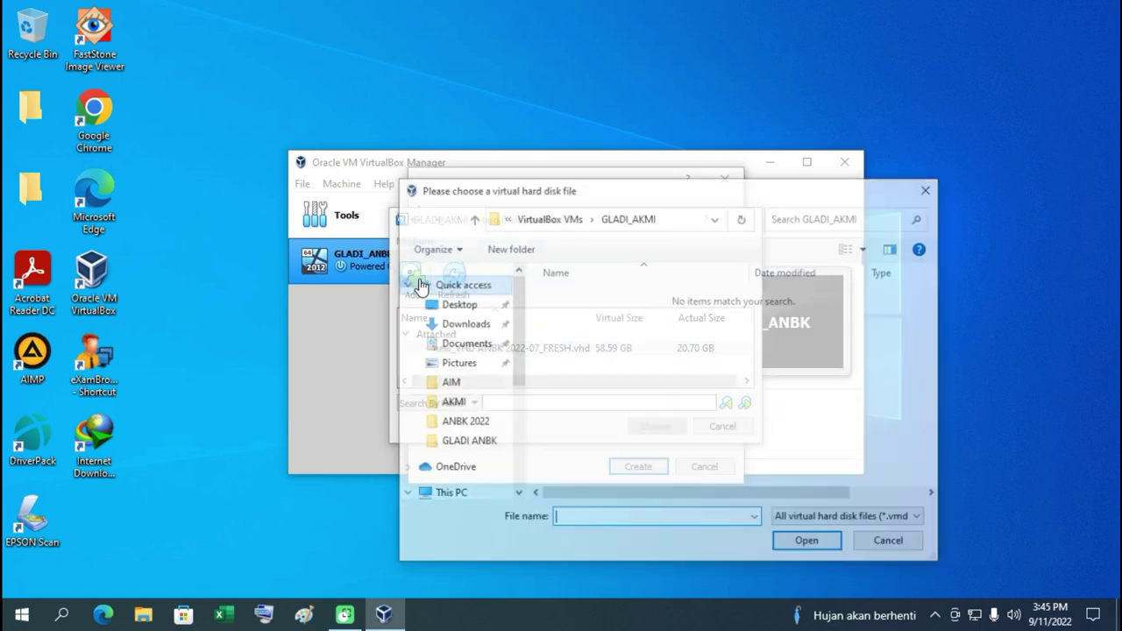
{"action": "left_click_drag", "start_coordinate": [518, 352], "coordinate": [513, 449]}
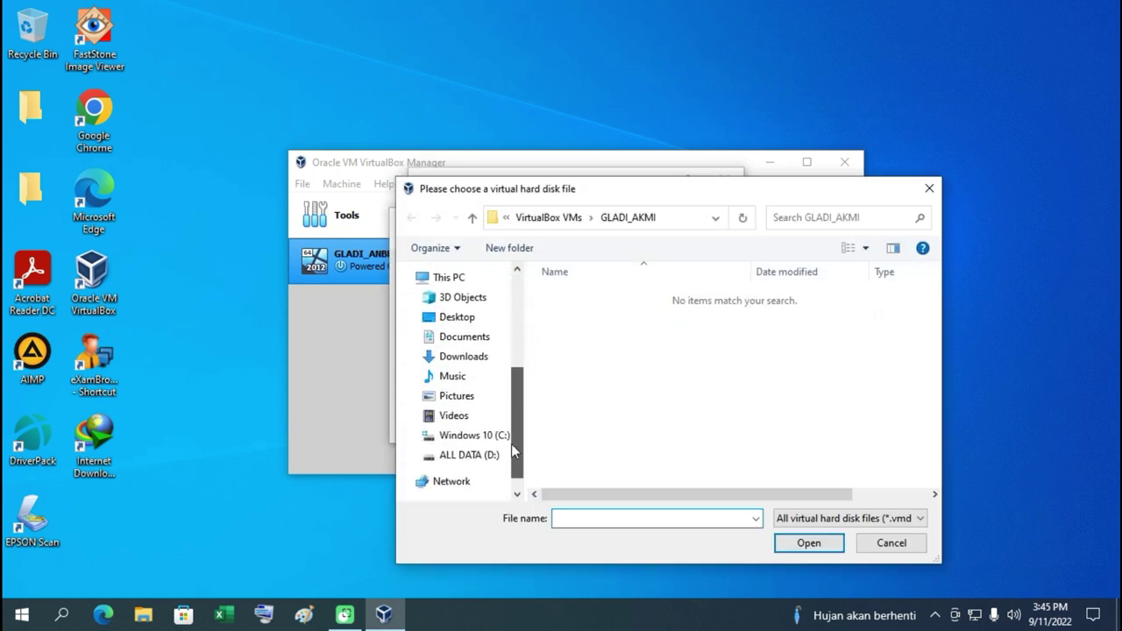
{"action": "left_click", "coordinate": [478, 455]}
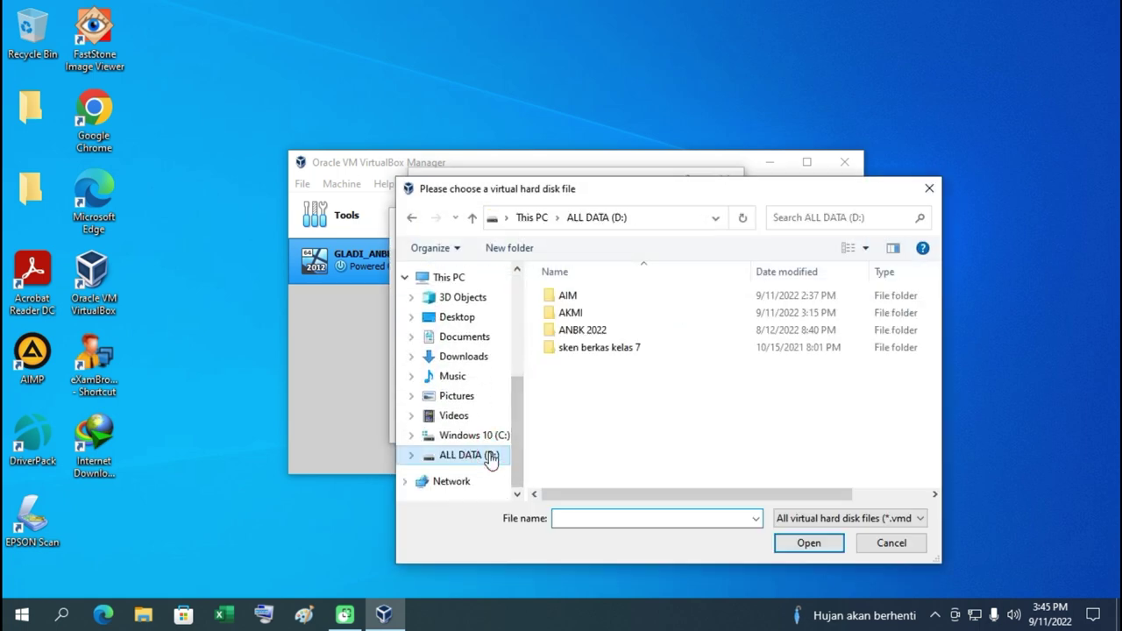
{"action": "double_click", "coordinate": [570, 313]}
{"action": "left_click", "coordinate": [571, 300]}
{"action": "left_click", "coordinate": [807, 541]}
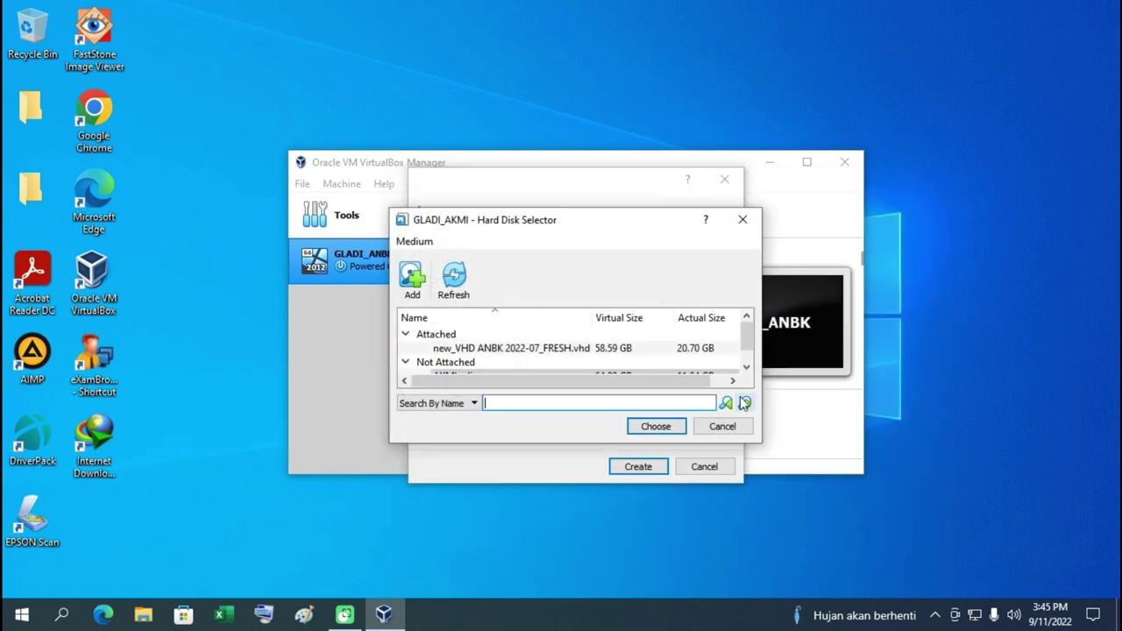
{"action": "left_click", "coordinate": [658, 427]}
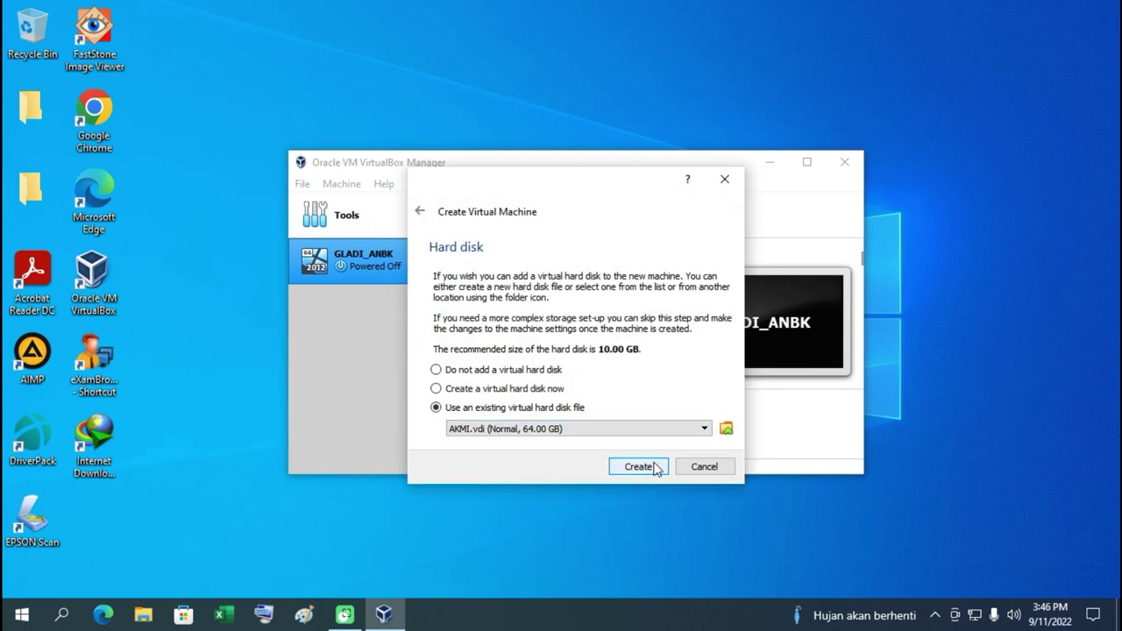
{"action": "left_click", "coordinate": [653, 466]}
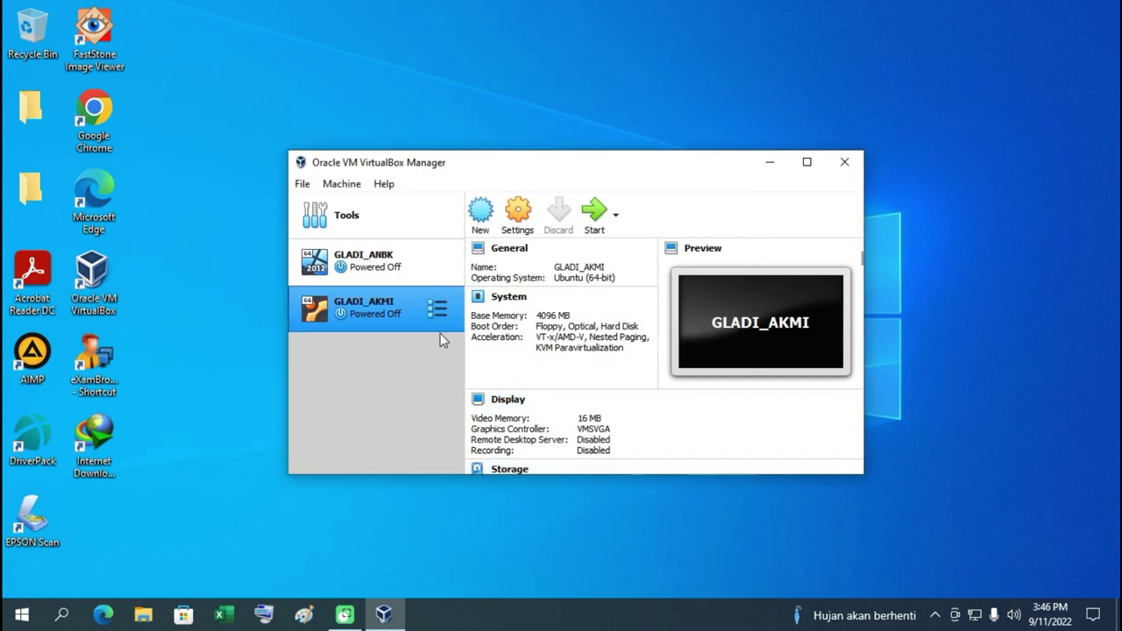
Open the GLADI_AKMI machine's settings and set its number of processors to 2.
{"action": "left_click", "coordinate": [523, 222]}
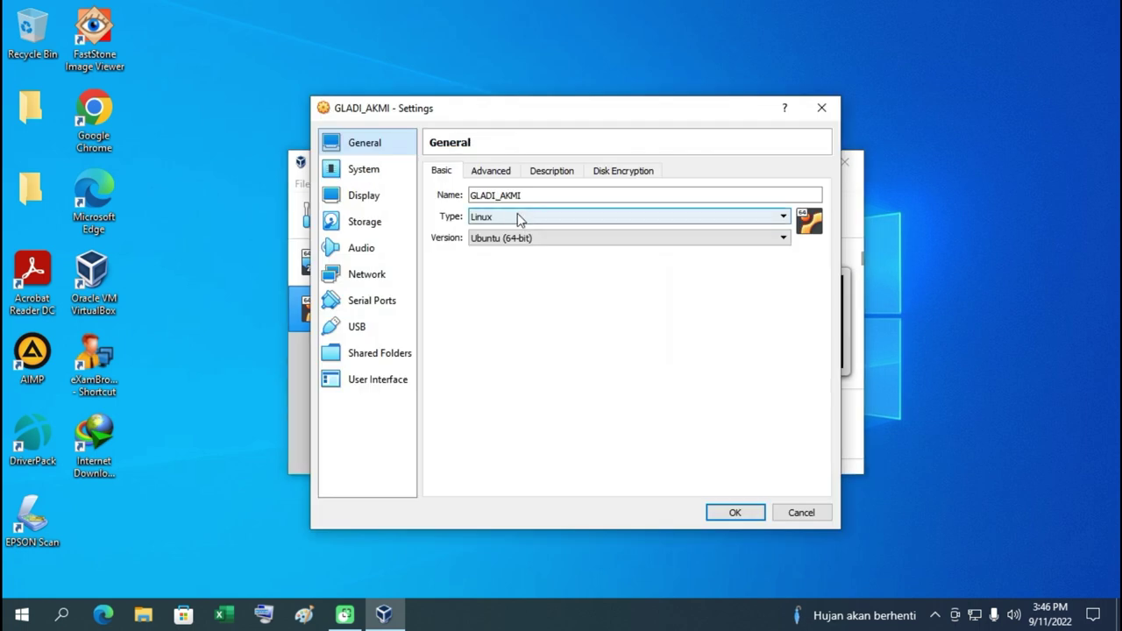
{"action": "left_click", "coordinate": [381, 172]}
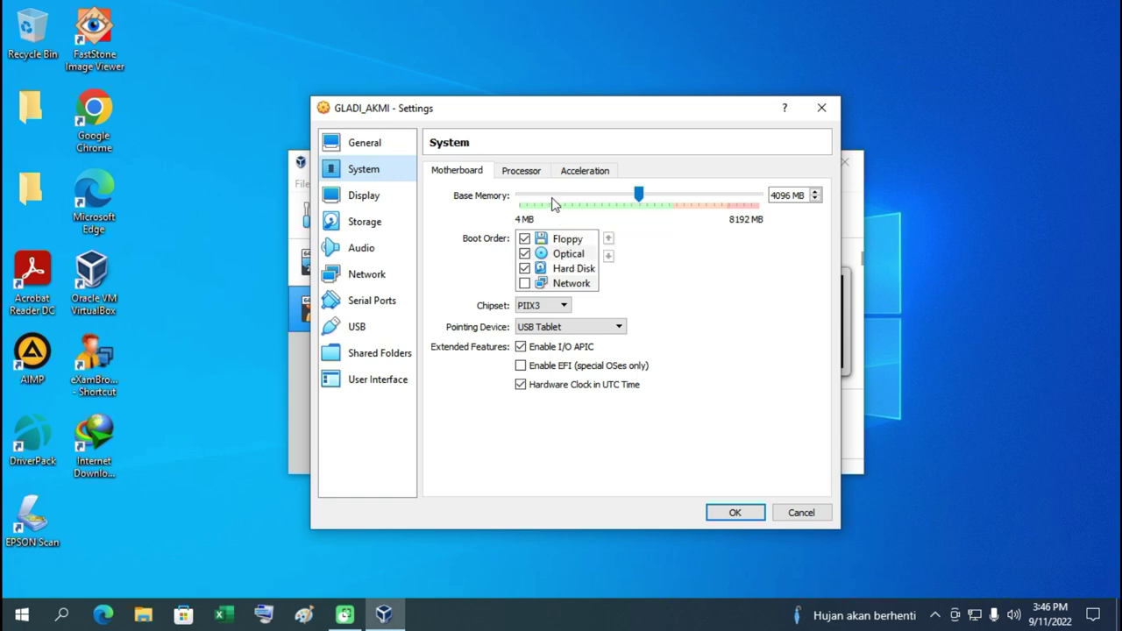
{"action": "left_click", "coordinate": [531, 172]}
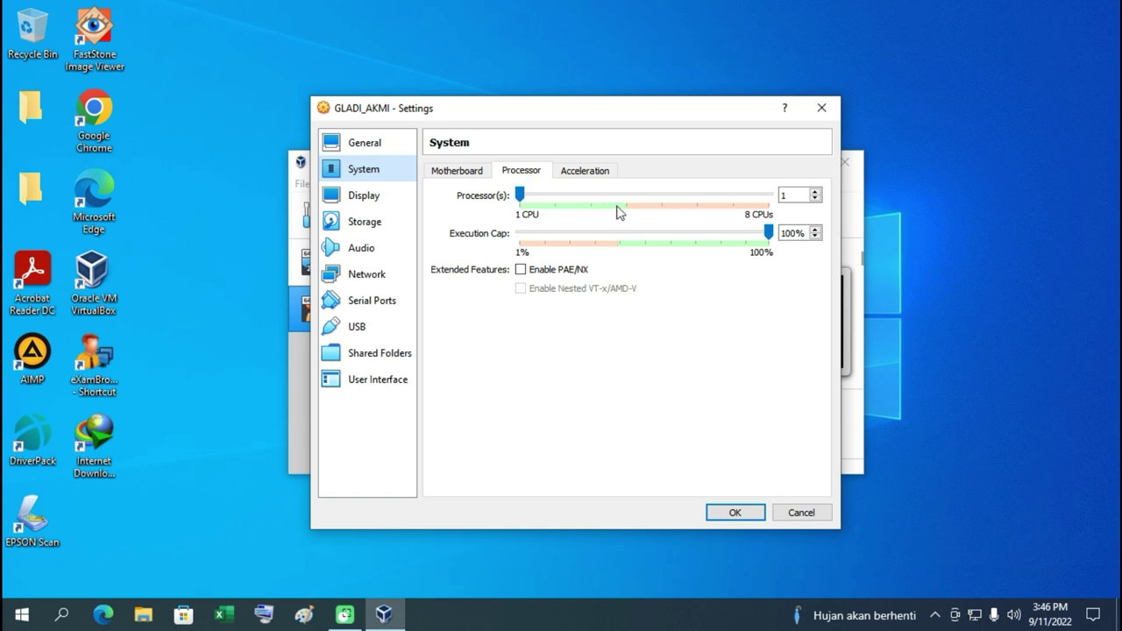
{"action": "left_click_drag", "start_coordinate": [521, 193], "coordinate": [626, 193]}
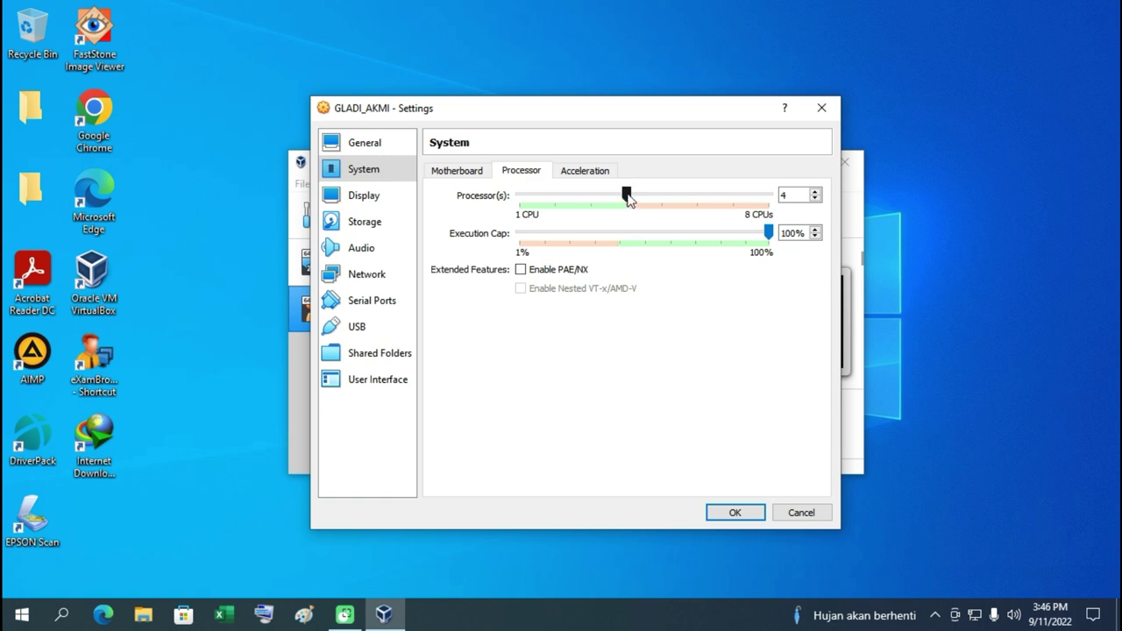
{"action": "left_click_drag", "start_coordinate": [625, 194], "coordinate": [568, 201]}
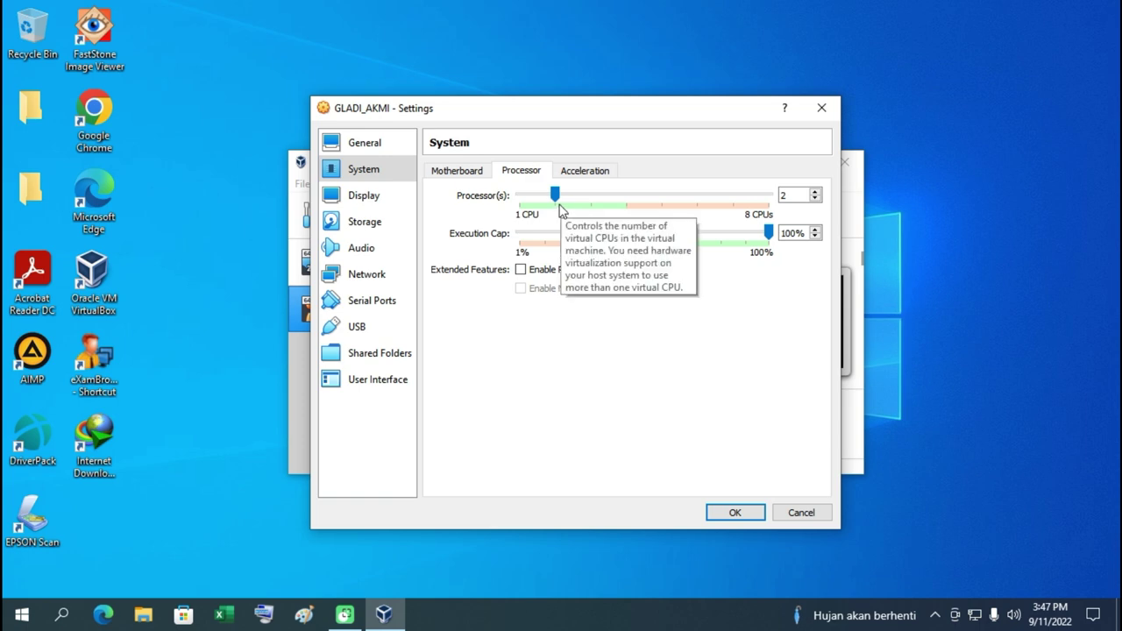
Attach Adapter 1 in the GLADI_AKMI network settings to Bridged Adapter.
{"action": "left_click", "coordinate": [367, 274]}
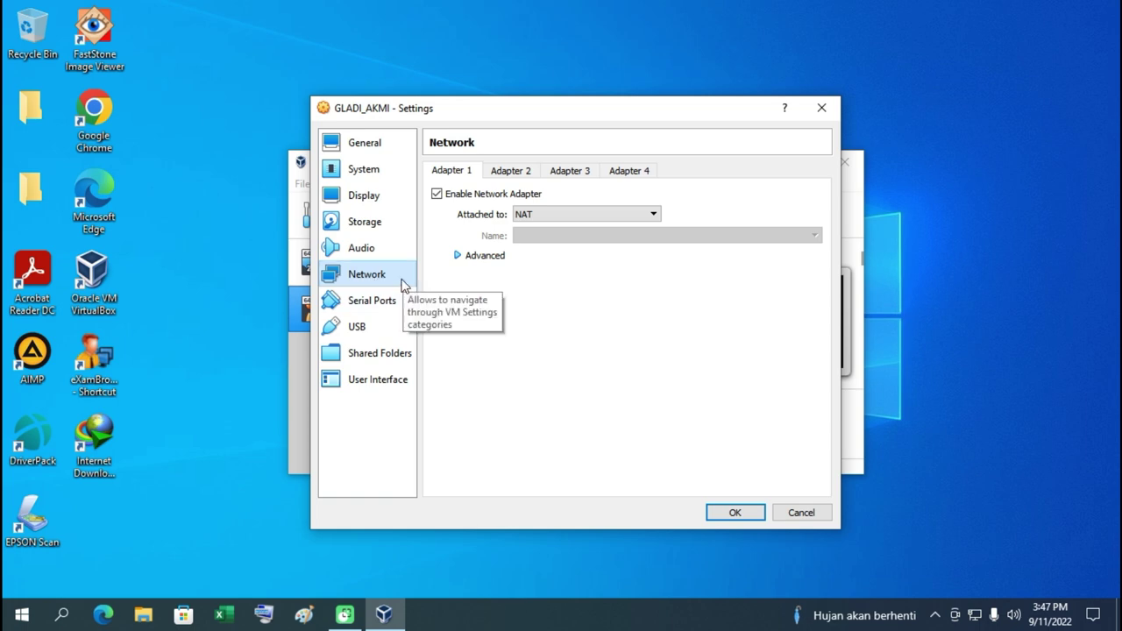
{"action": "left_click", "coordinate": [526, 218]}
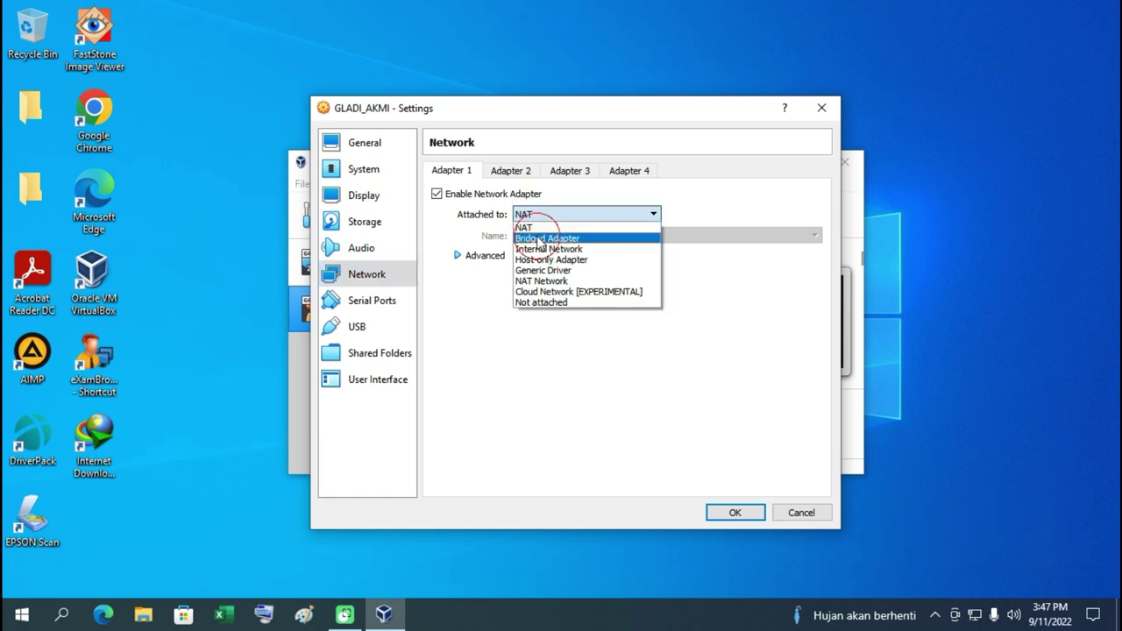
{"action": "left_click", "coordinate": [538, 238]}
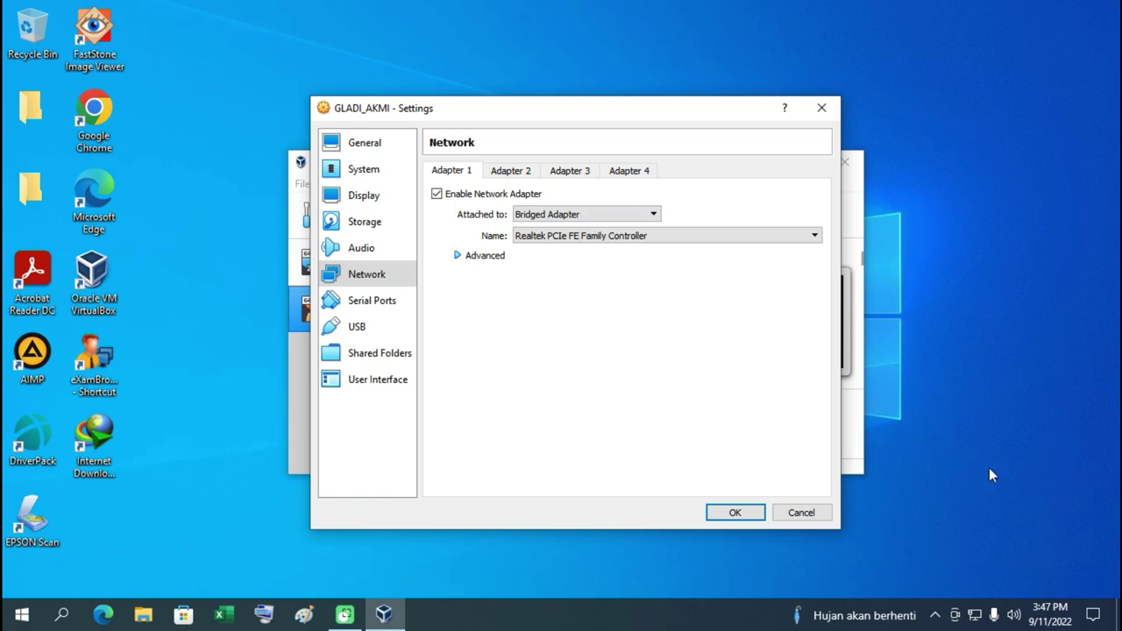
Switch to the Windows Ethernet settings and open the list of network adapters.
{"action": "left_click", "coordinate": [974, 614]}
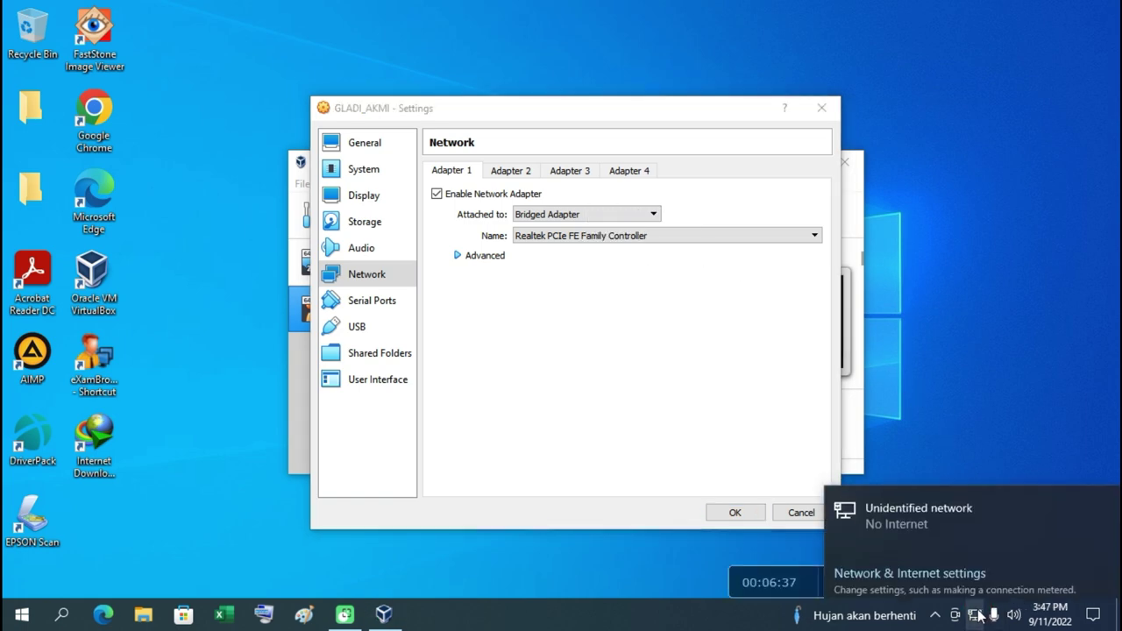
{"action": "left_click", "coordinate": [964, 566]}
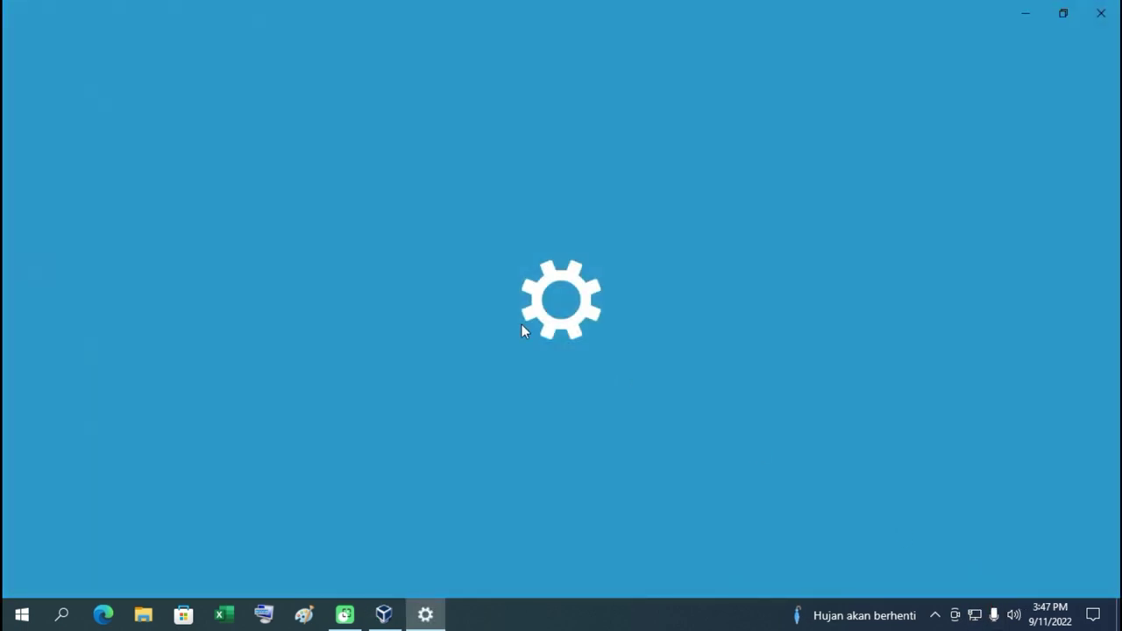
{"action": "left_click", "coordinate": [107, 233]}
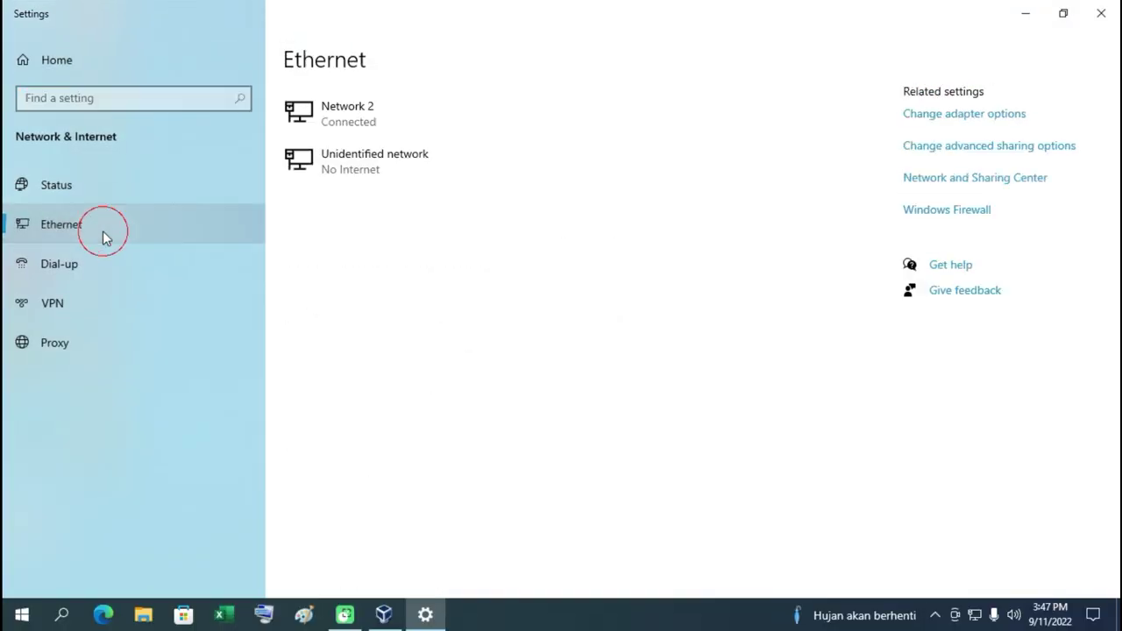
{"action": "left_click", "coordinate": [921, 119]}
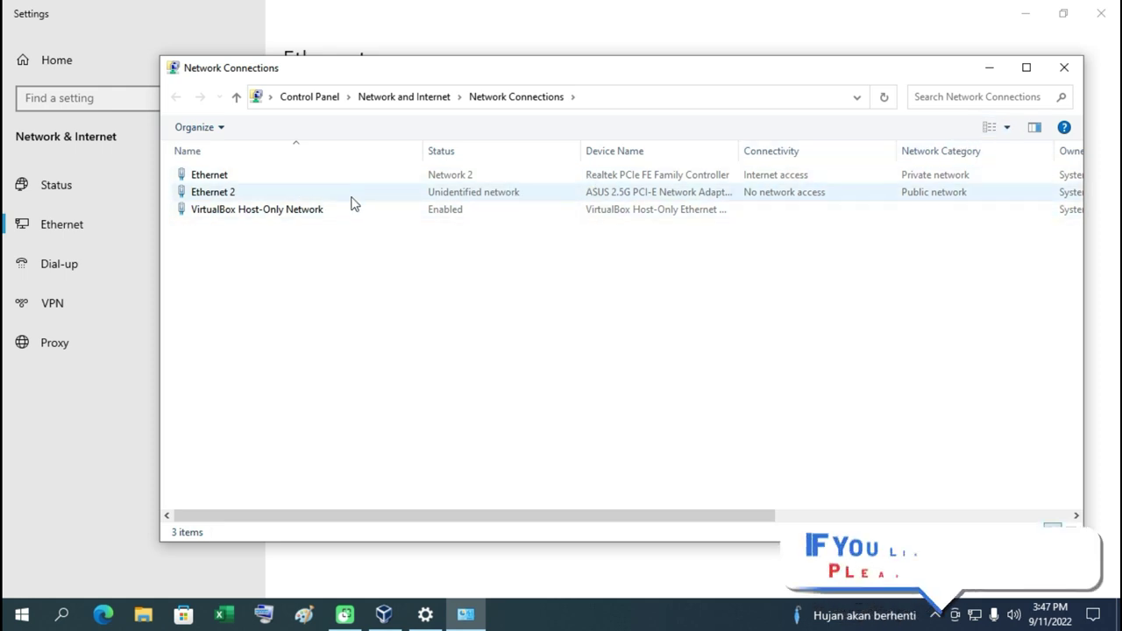
{"action": "left_click", "coordinate": [1006, 128]}
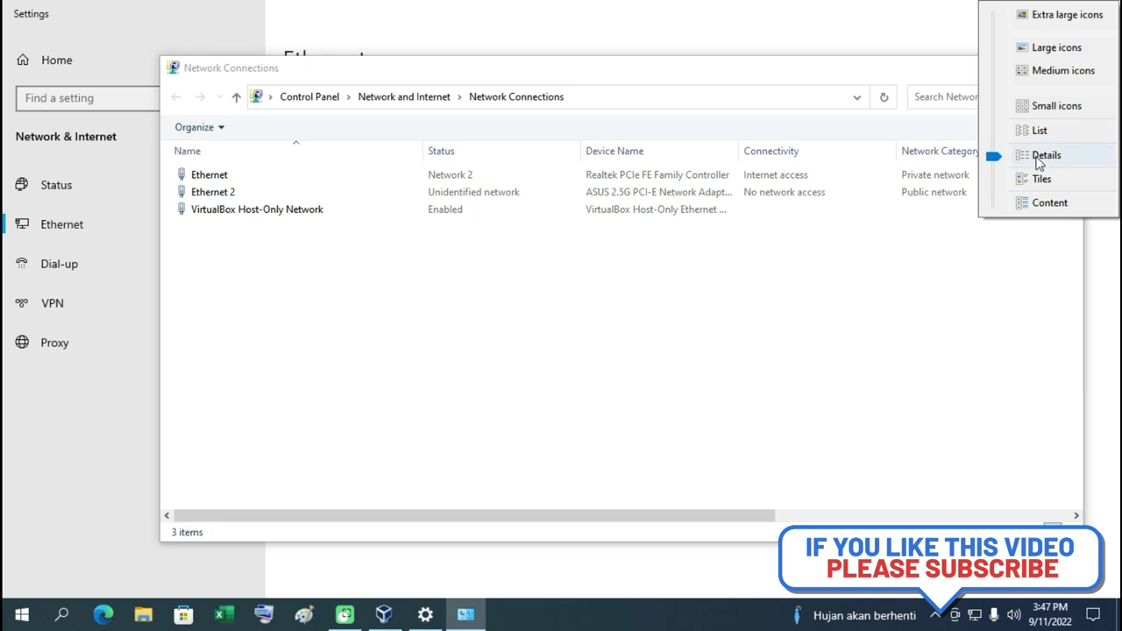
{"action": "left_click", "coordinate": [882, 251]}
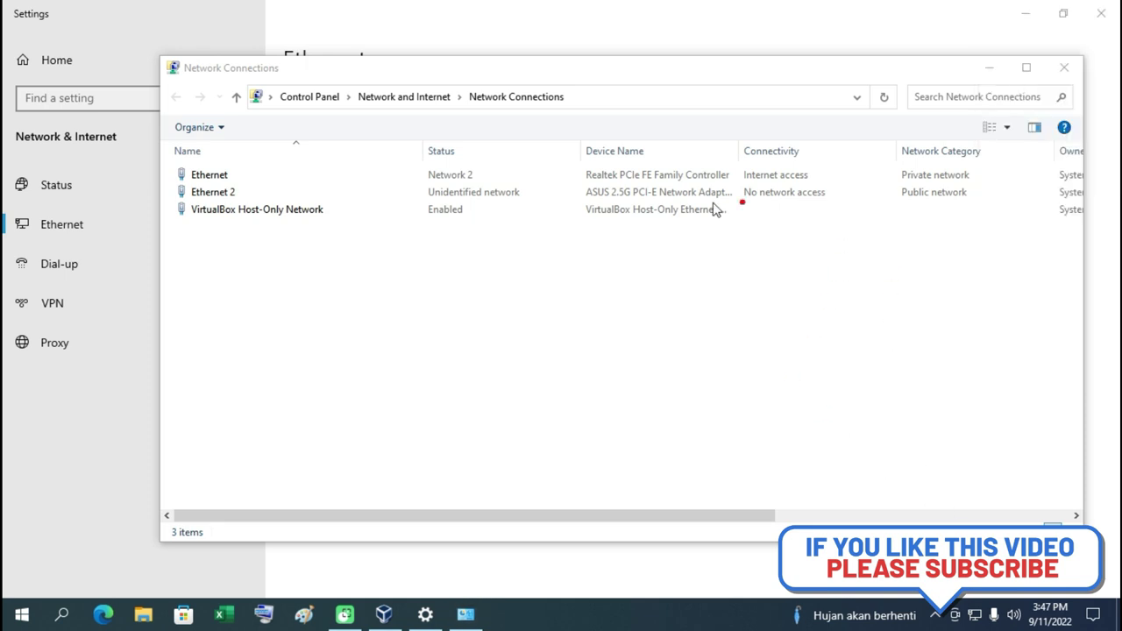
Compare the device names and connectivity of the Ethernet and Ethernet 2 connections.
{"action": "left_click_drag", "start_coordinate": [243, 180], "coordinate": [280, 156]}
{"action": "left_click_drag", "start_coordinate": [826, 175], "coordinate": [856, 167]}
{"action": "left_click", "coordinate": [748, 187]}
{"action": "left_click_drag", "start_coordinate": [586, 181], "coordinate": [714, 180]}
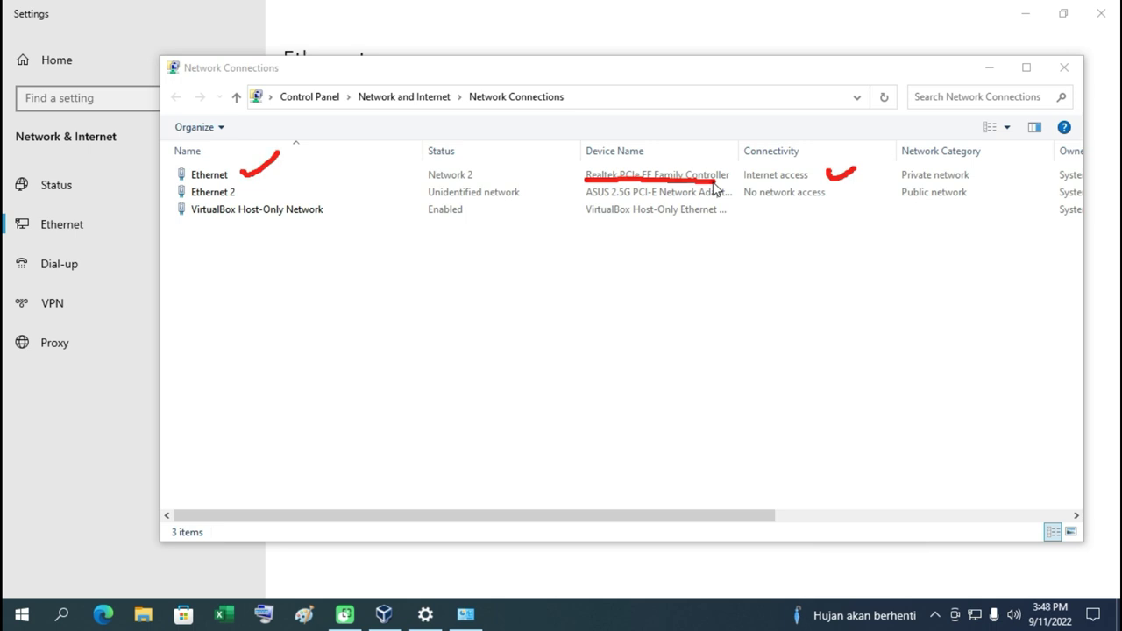
{"action": "left_click_drag", "start_coordinate": [178, 200], "coordinate": [245, 199]}
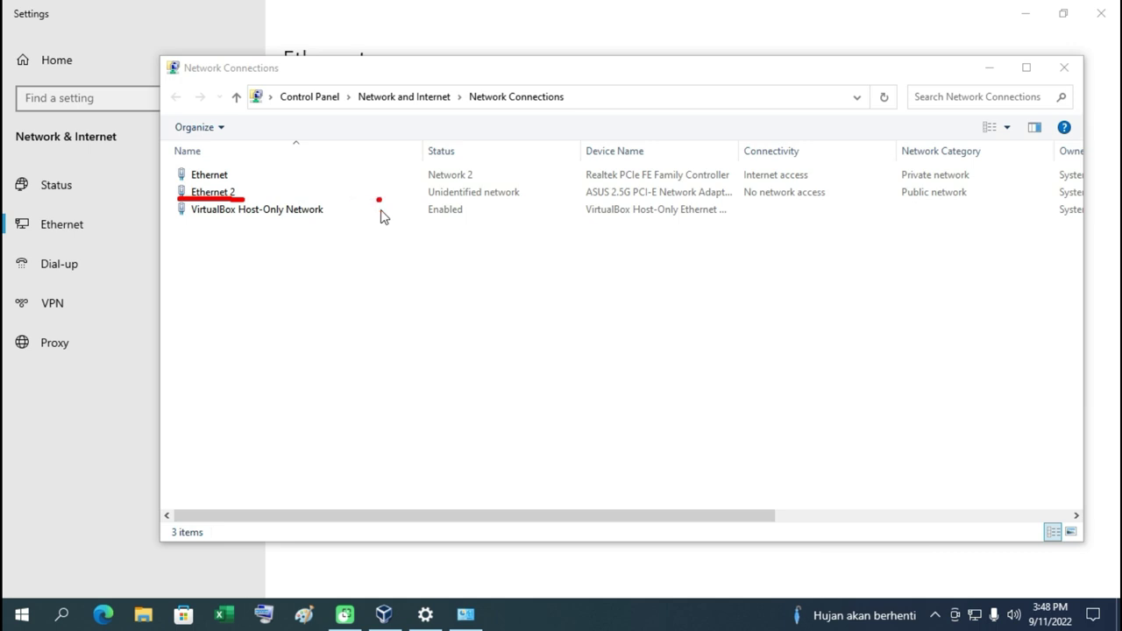
{"action": "left_click_drag", "start_coordinate": [748, 200], "coordinate": [833, 202]}
{"action": "left_click_drag", "start_coordinate": [239, 189], "coordinate": [282, 168]}
{"action": "left_click_drag", "start_coordinate": [588, 200], "coordinate": [726, 201]}
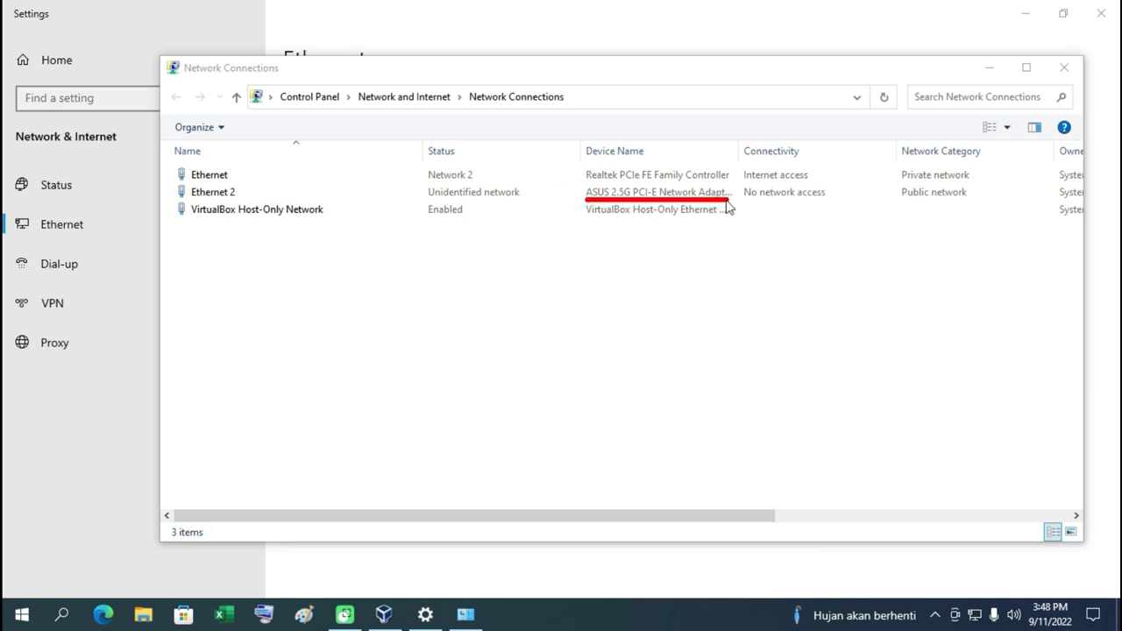
{"action": "left_click", "coordinate": [954, 578]}
Examine the IPv4 address settings of the Ethernet 2 connection, and close its properties and the Windows network windows.
{"action": "right_click", "coordinate": [222, 200]}
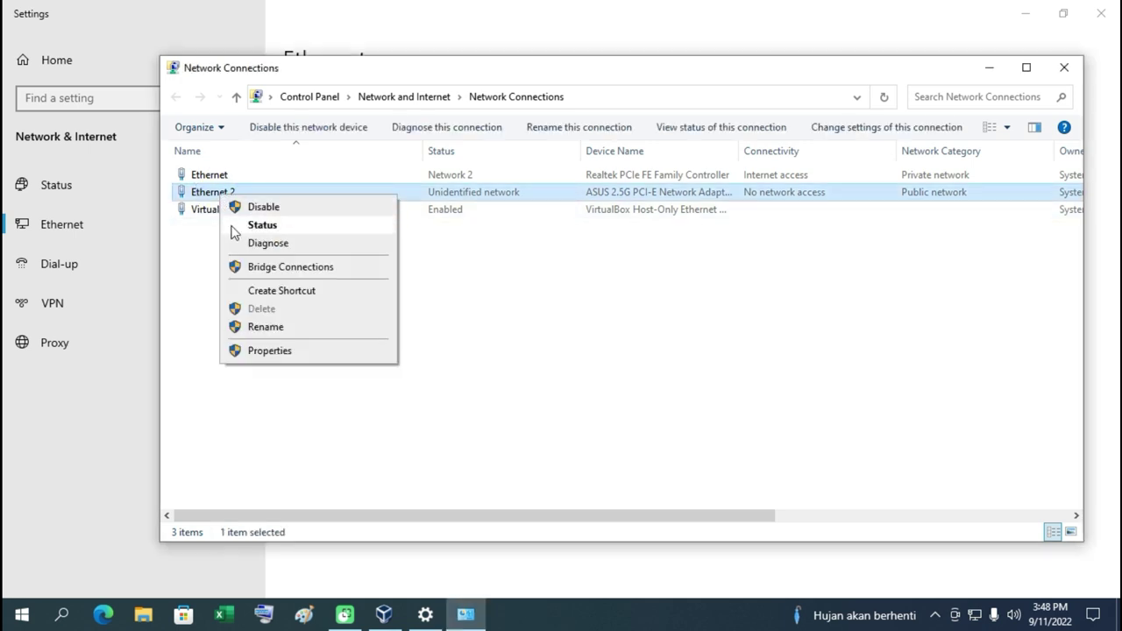
{"action": "left_click", "coordinate": [301, 354]}
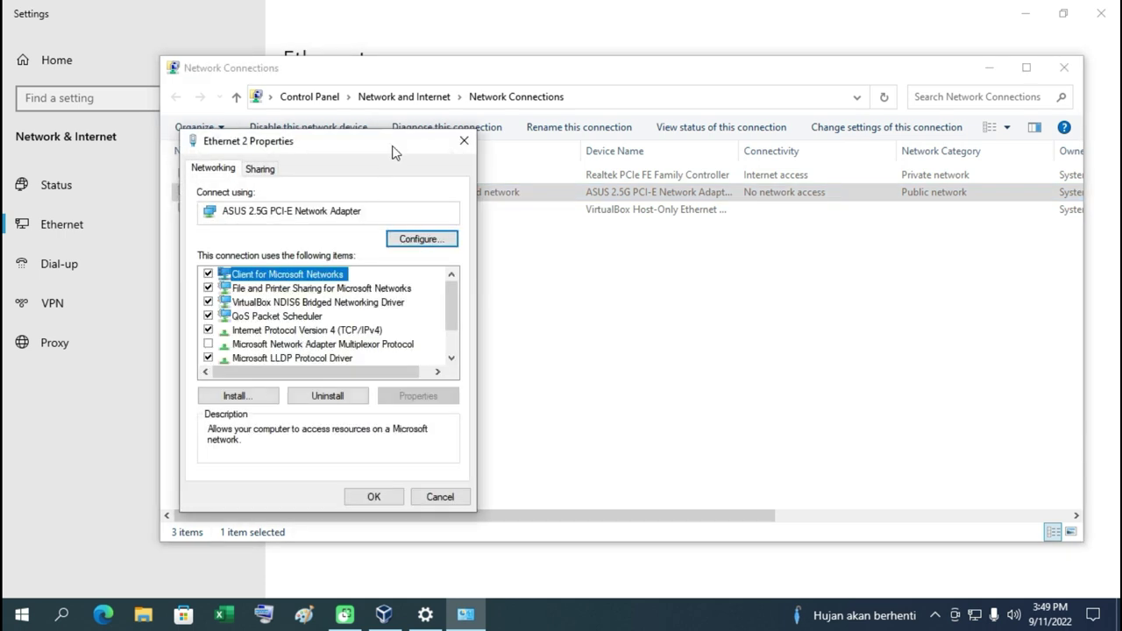
{"action": "double_click", "coordinate": [355, 331]}
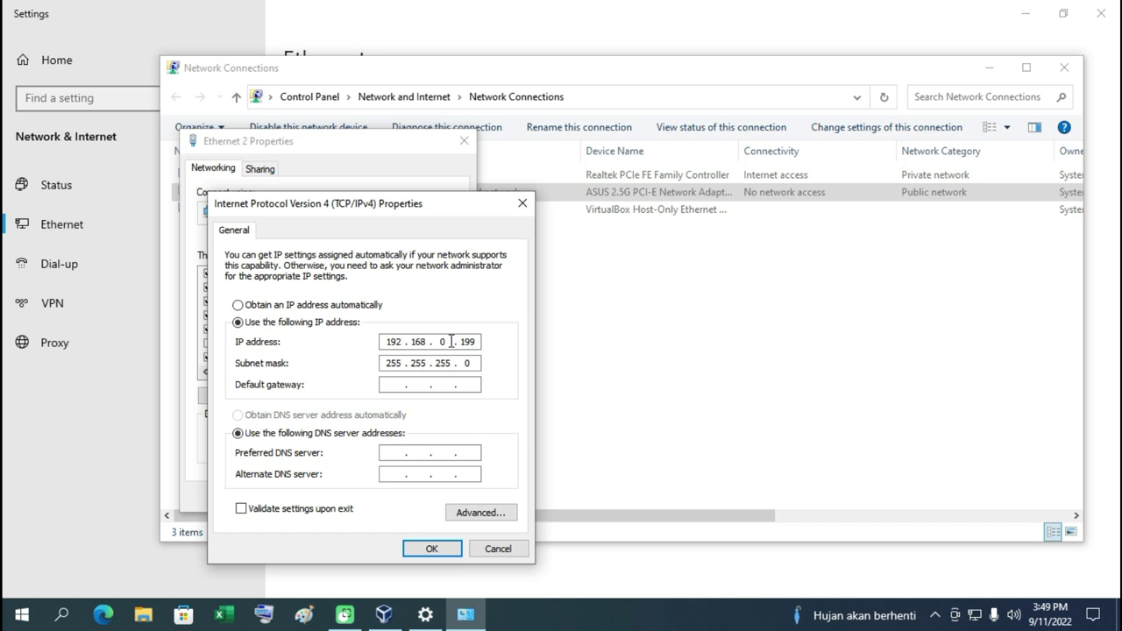
{"action": "double_click", "coordinate": [465, 342]}
{"action": "left_click", "coordinate": [478, 342]}
{"action": "double_click", "coordinate": [463, 341]}
{"action": "left_click", "coordinate": [431, 548]}
{"action": "left_click", "coordinate": [375, 497]}
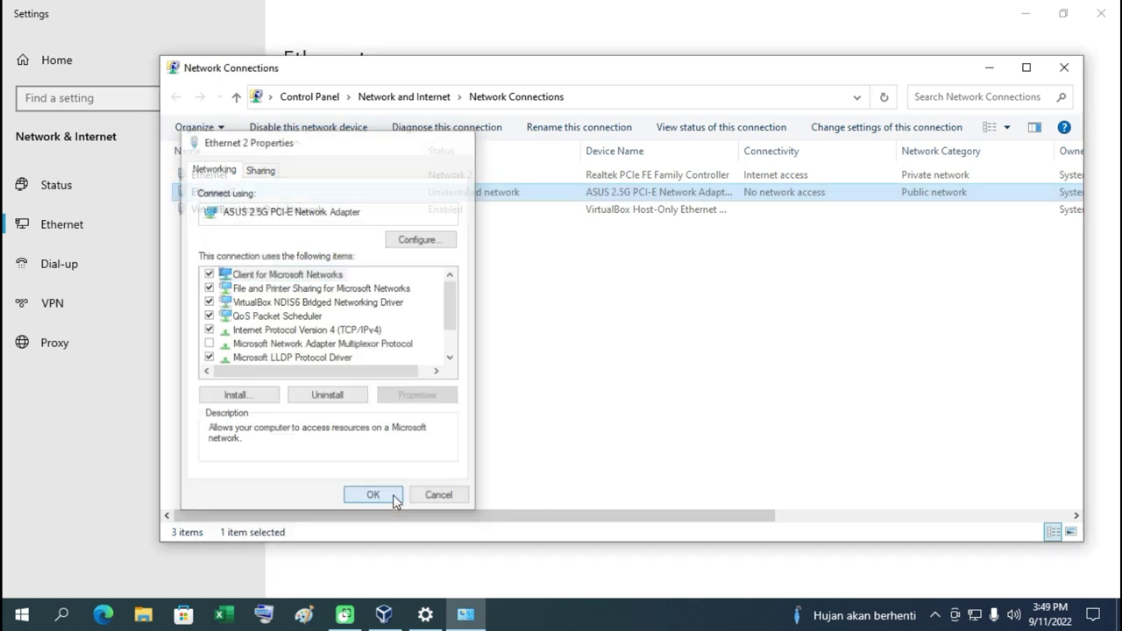
{"action": "left_click", "coordinate": [1064, 67]}
{"action": "left_click", "coordinate": [1100, 13]}
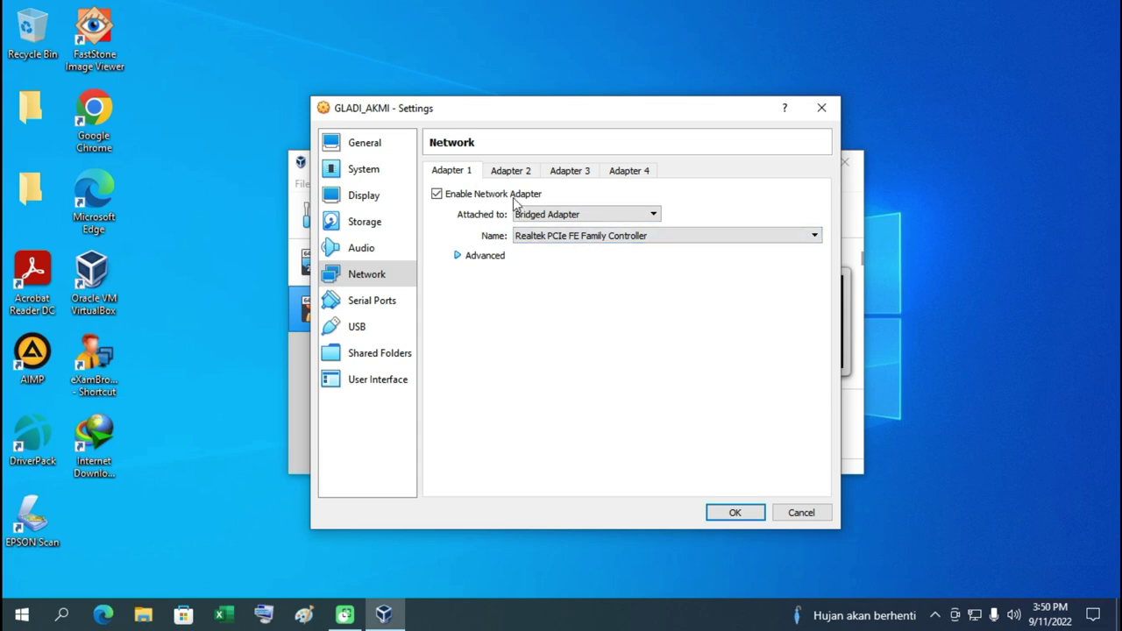
Bridge Adapter 1 to the ASUS 2.5G PCI-E Network Adapter, and enable Adapter 2 attached to NAT.
{"action": "left_click", "coordinate": [538, 237]}
{"action": "left_click", "coordinate": [544, 260]}
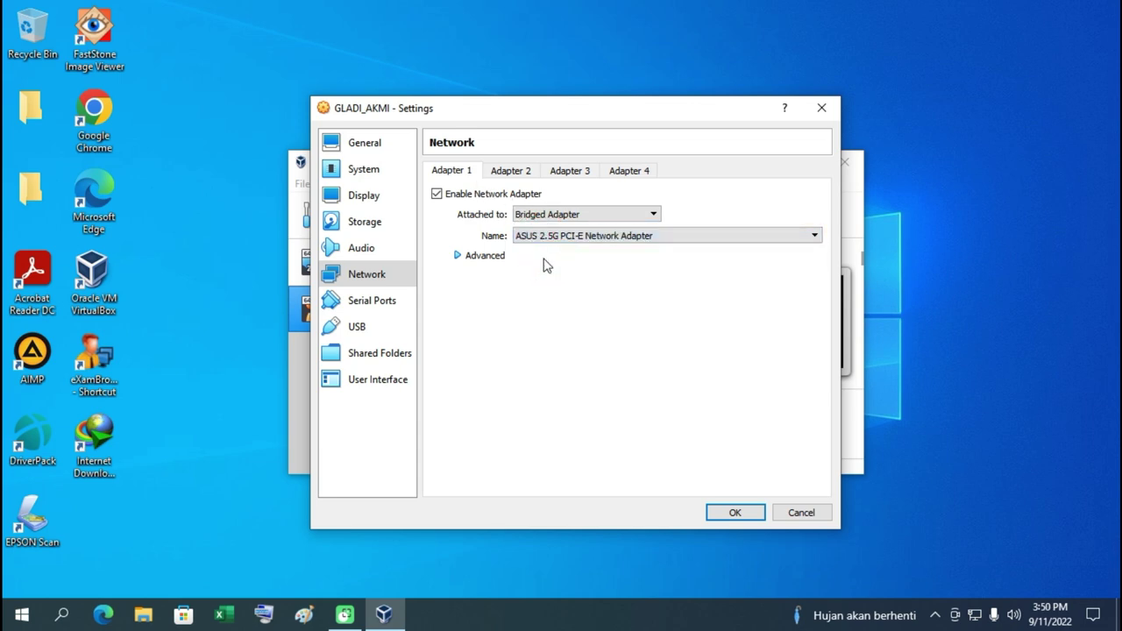
{"action": "left_click", "coordinate": [517, 171]}
{"action": "left_click", "coordinate": [437, 193]}
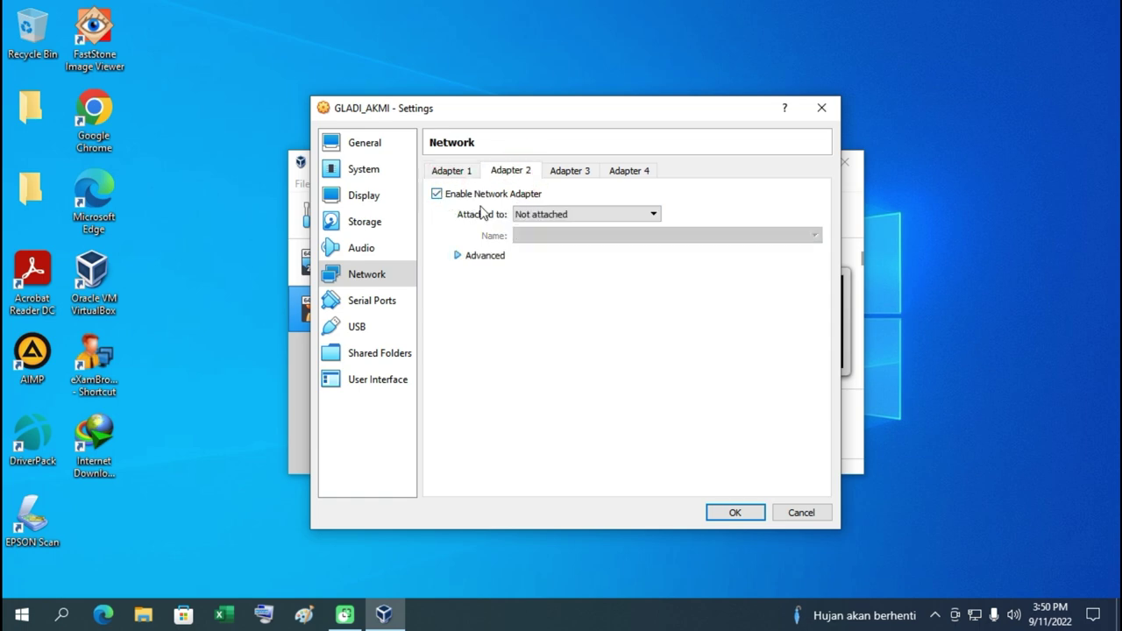
{"action": "left_click", "coordinate": [544, 217]}
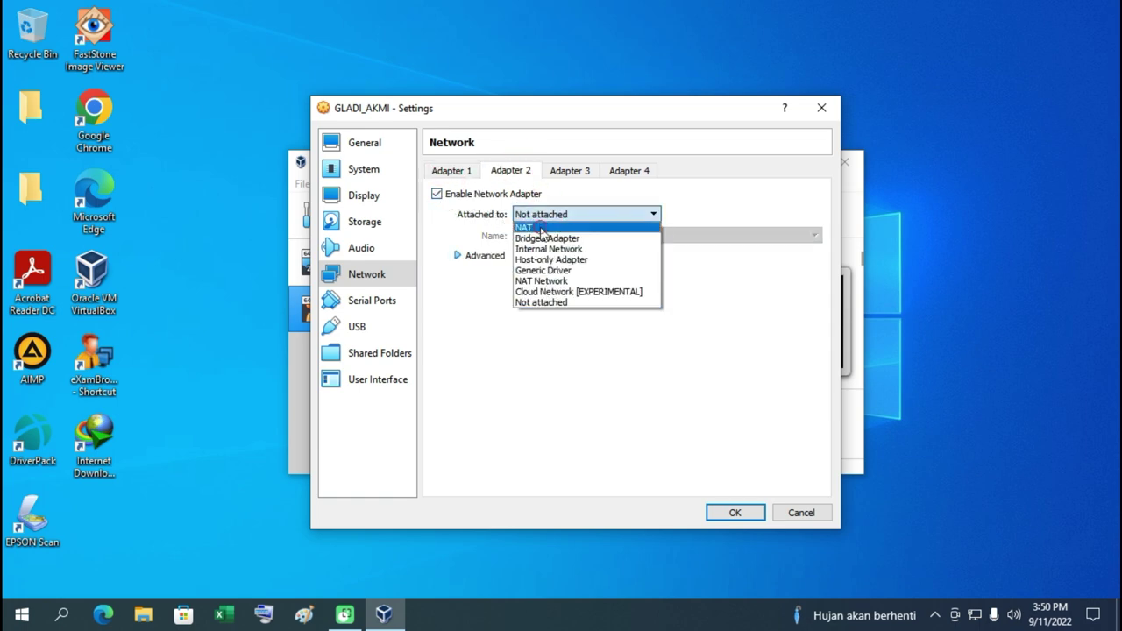
{"action": "left_click", "coordinate": [541, 228]}
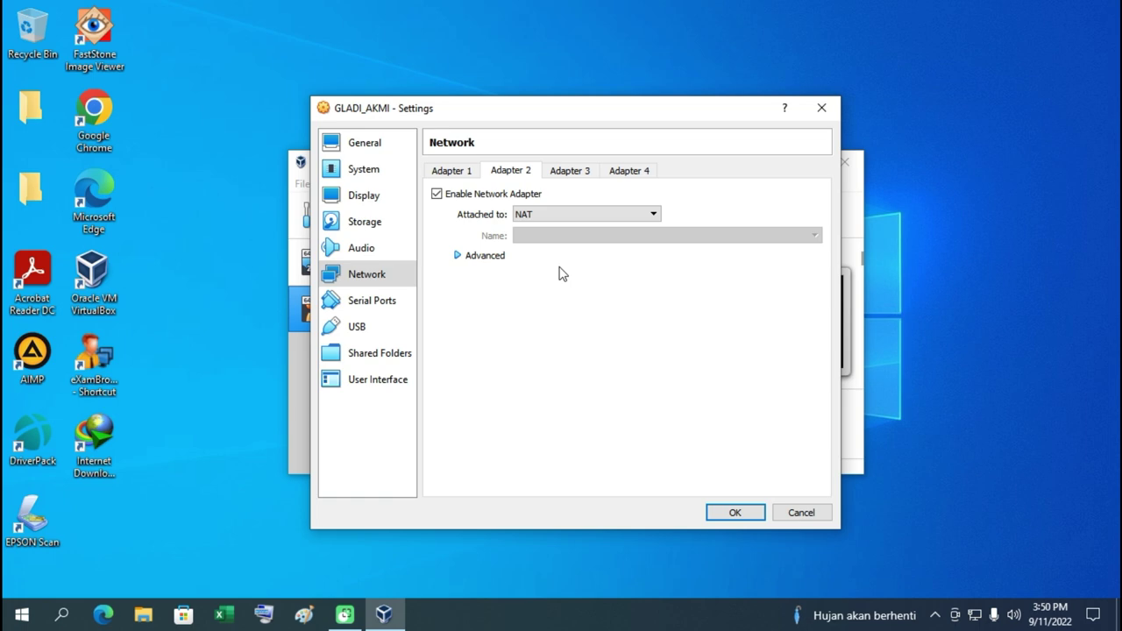
{"action": "left_click_drag", "start_coordinate": [456, 108], "coordinate": [603, 109]}
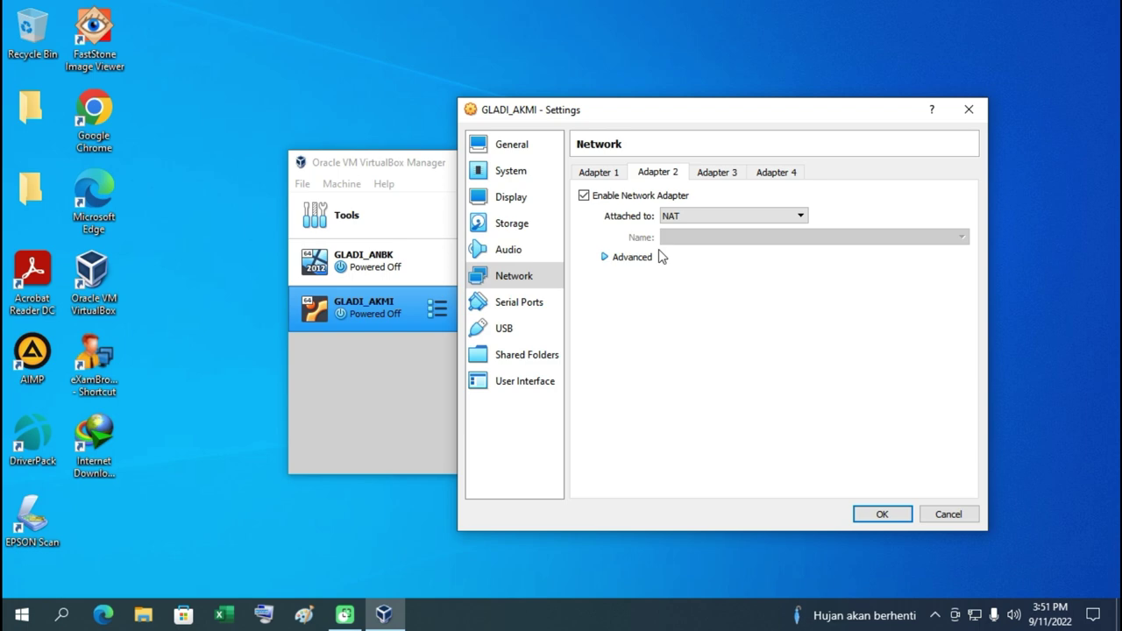
Try Adapter 2 as a Bridged Adapter, view its available device names, and attach it to NAT again.
{"action": "left_click", "coordinate": [681, 219]}
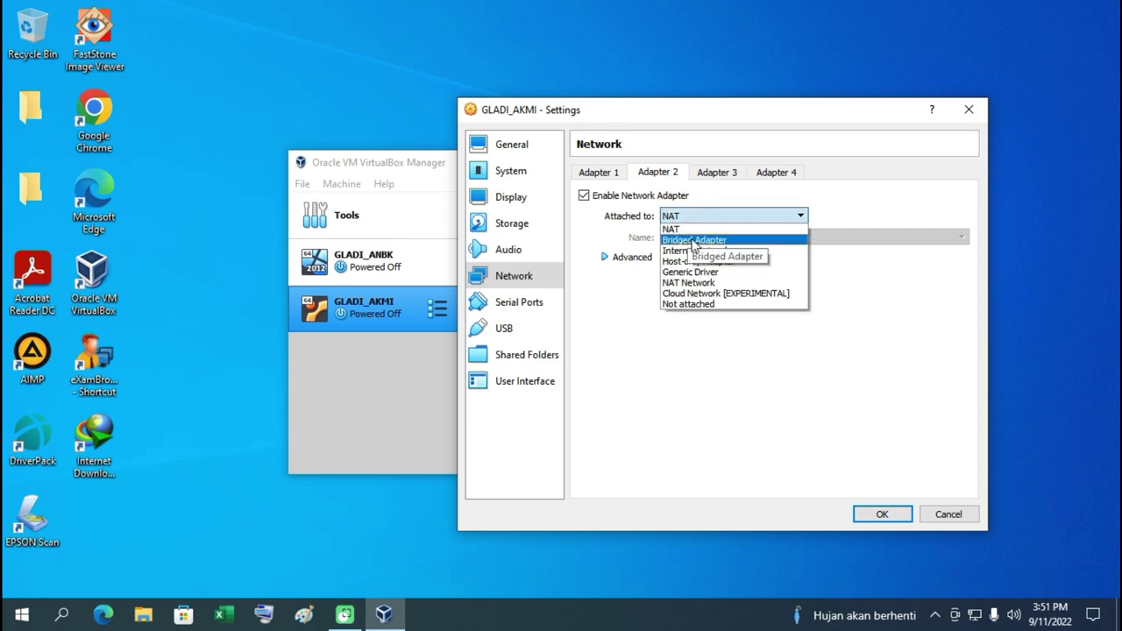
{"action": "left_click", "coordinate": [694, 240]}
{"action": "left_click", "coordinate": [696, 237]}
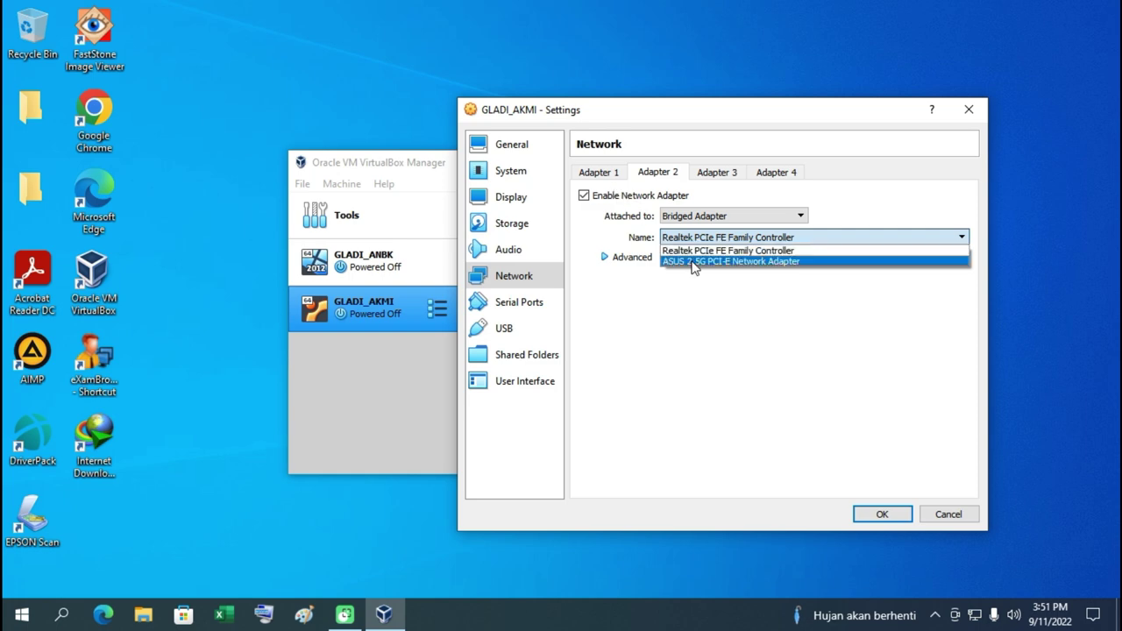
{"action": "left_click", "coordinate": [685, 219]}
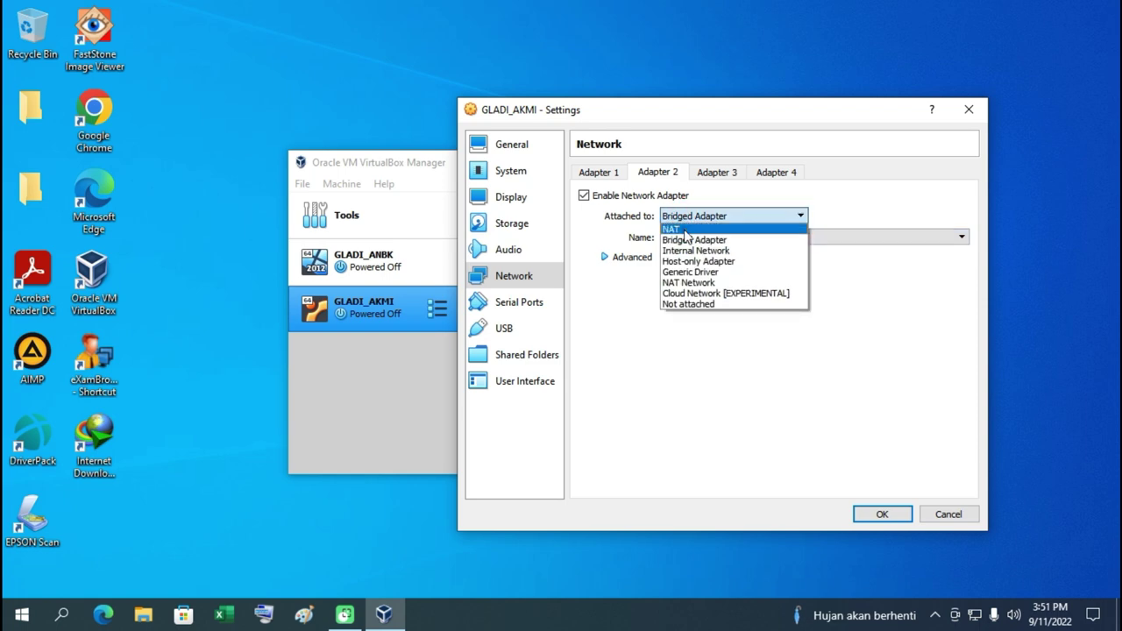
{"action": "left_click", "coordinate": [685, 230]}
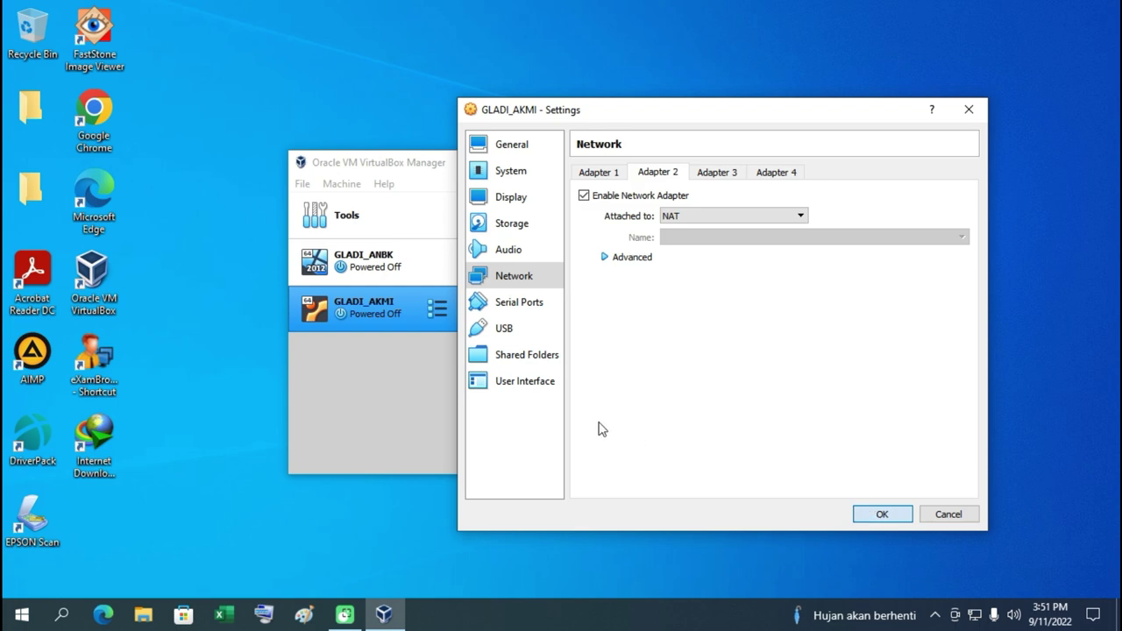
Save the GLADI_AKMI network settings and refresh the Windows desktop.
{"action": "key", "text": "Return"}
{"action": "right_click", "coordinate": [421, 60]}
{"action": "left_click", "coordinate": [459, 112]}
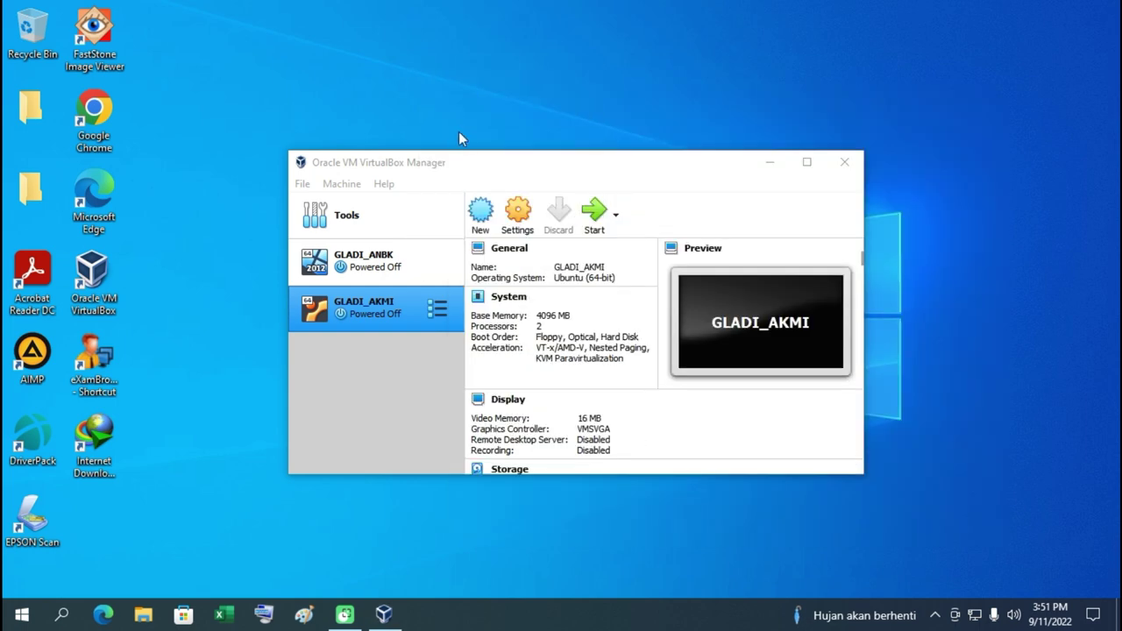
{"action": "left_click", "coordinate": [951, 580]}
{"action": "left_click", "coordinate": [631, 176]}
{"action": "left_click_drag", "start_coordinate": [631, 177], "coordinate": [583, 245]}
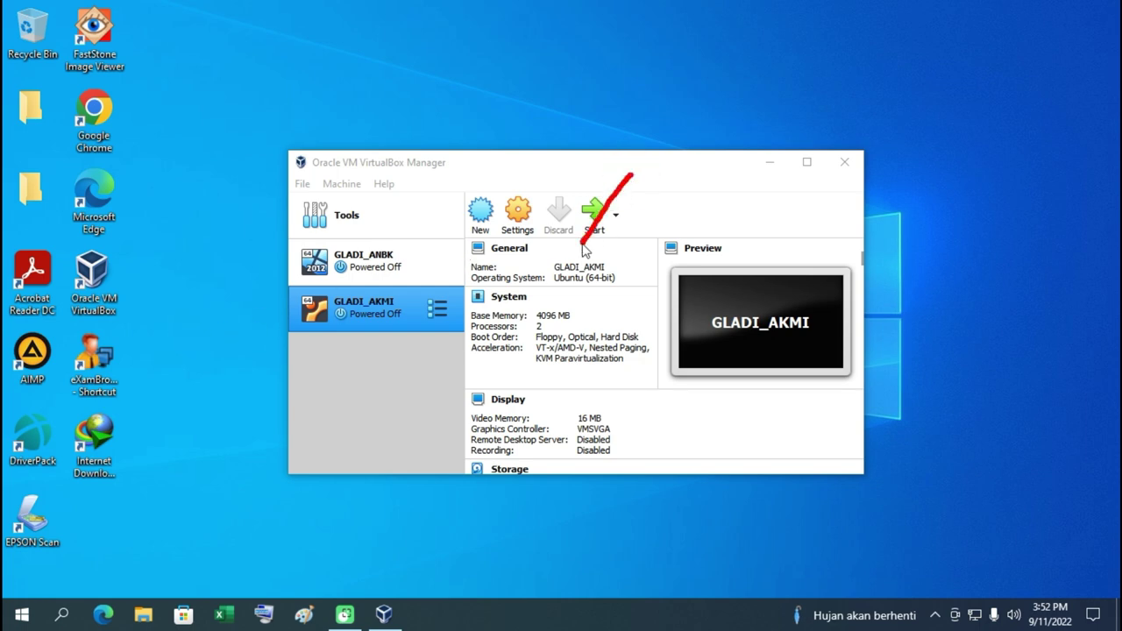
{"action": "left_click_drag", "start_coordinate": [568, 175], "coordinate": [623, 243]}
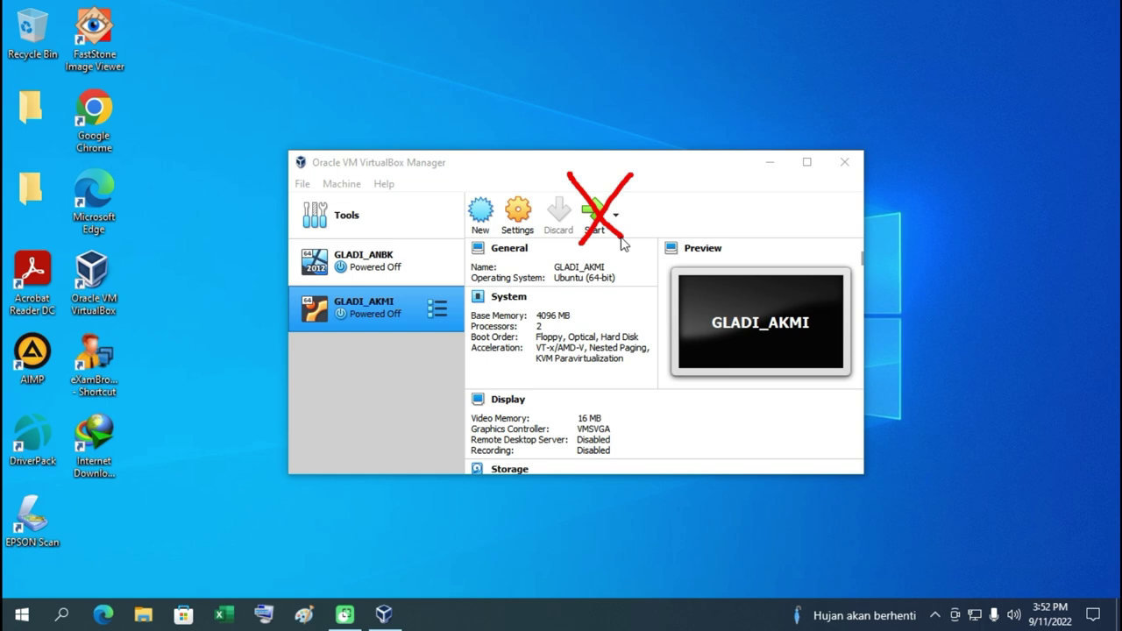
{"action": "left_click", "coordinate": [428, 254]}
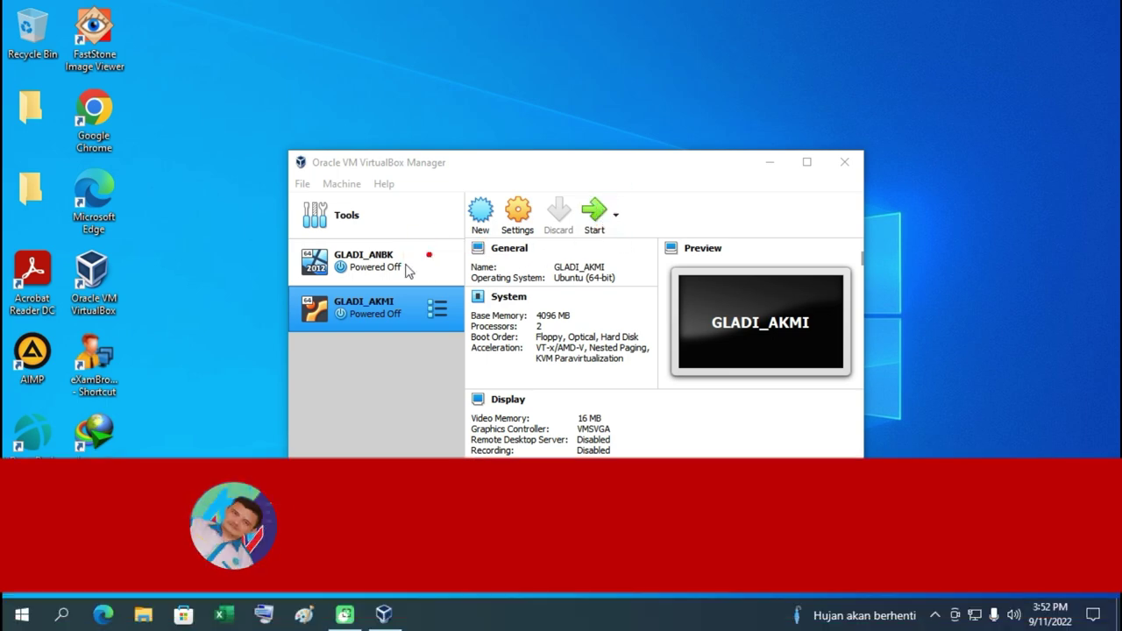
{"action": "mouse_move", "coordinate": [132, 353]}
{"action": "left_mouse_down"}
{"action": "mouse_move", "coordinate": [140, 375]}
{"action": "mouse_move", "coordinate": [207, 296]}
{"action": "left_mouse_up"}
{"action": "left_click", "coordinate": [373, 274]}
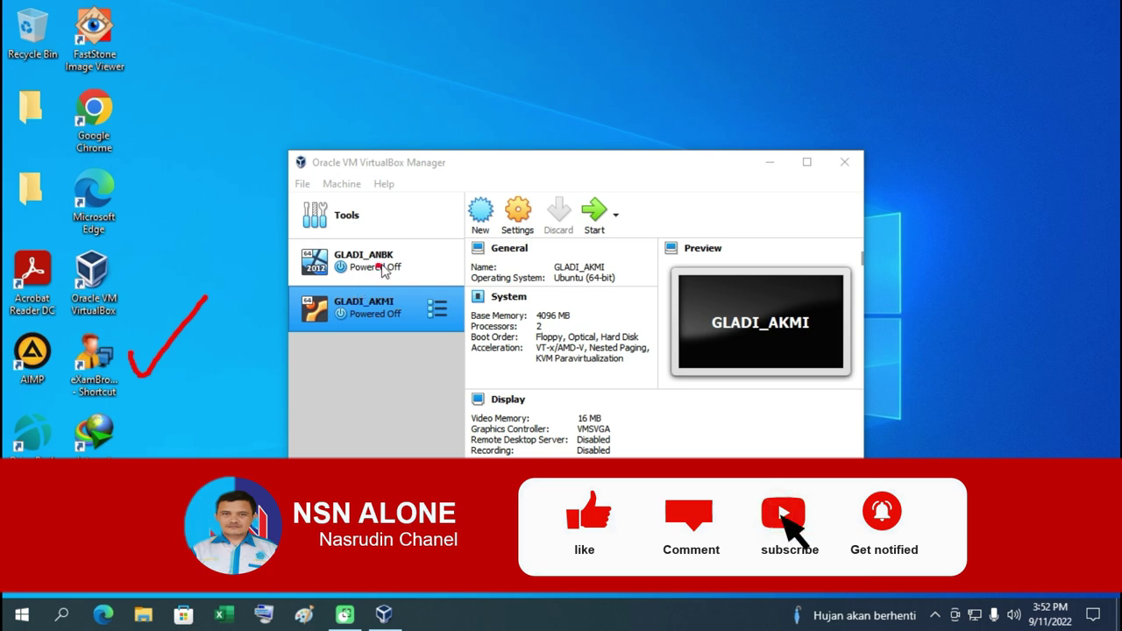
{"action": "left_click_drag", "start_coordinate": [417, 258], "coordinate": [442, 250]}
{"action": "left_click", "coordinate": [415, 287]}
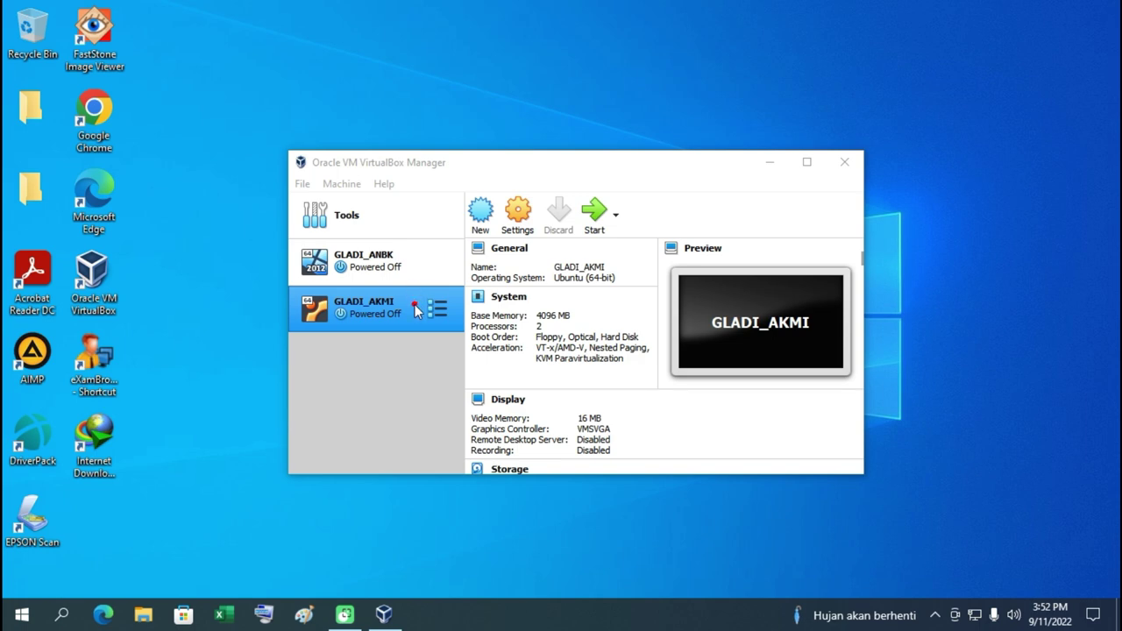
{"action": "mouse_move", "coordinate": [417, 311]}
{"action": "left_mouse_down"}
{"action": "mouse_move", "coordinate": [419, 320]}
{"action": "mouse_move", "coordinate": [465, 293]}
{"action": "left_mouse_up"}
{"action": "mouse_move", "coordinate": [561, 192]}
{"action": "left_mouse_down"}
{"action": "mouse_move", "coordinate": [589, 211]}
{"action": "mouse_move", "coordinate": [653, 173]}
{"action": "left_mouse_up"}
{"action": "mouse_move", "coordinate": [577, 194]}
{"action": "left_mouse_down"}
{"action": "mouse_move", "coordinate": [595, 218]}
{"action": "mouse_move", "coordinate": [640, 186]}
{"action": "left_mouse_up"}
{"action": "left_click_drag", "start_coordinate": [645, 182], "coordinate": [566, 230]}
{"action": "left_click_drag", "start_coordinate": [566, 178], "coordinate": [603, 234]}
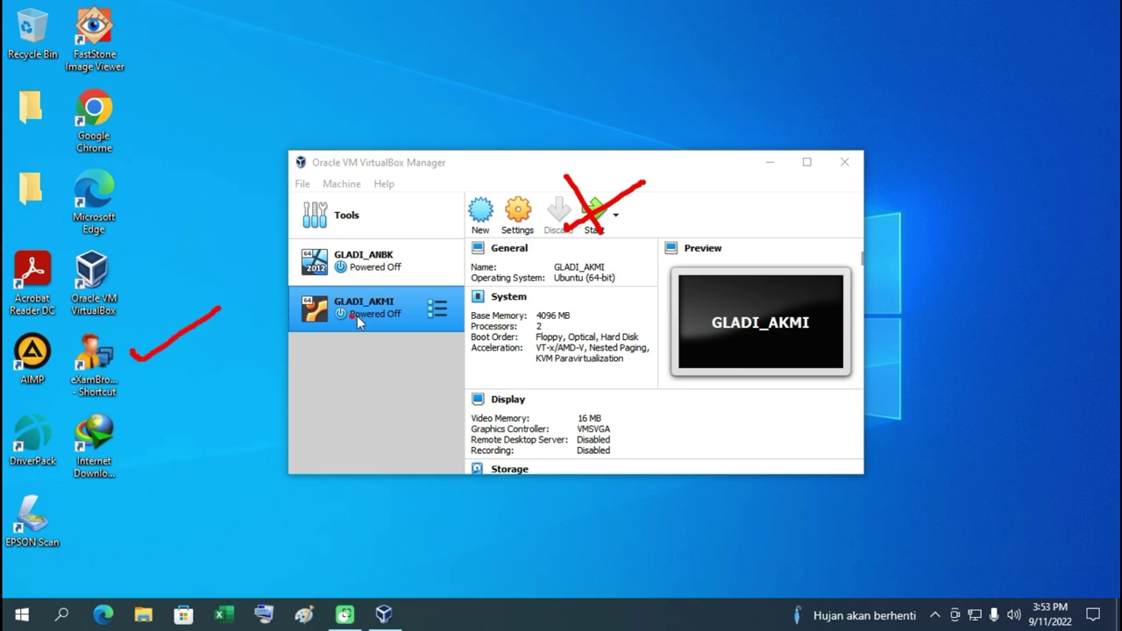
{"action": "key", "text": "e"}
{"action": "left_click_drag", "start_coordinate": [375, 314], "coordinate": [436, 290]}
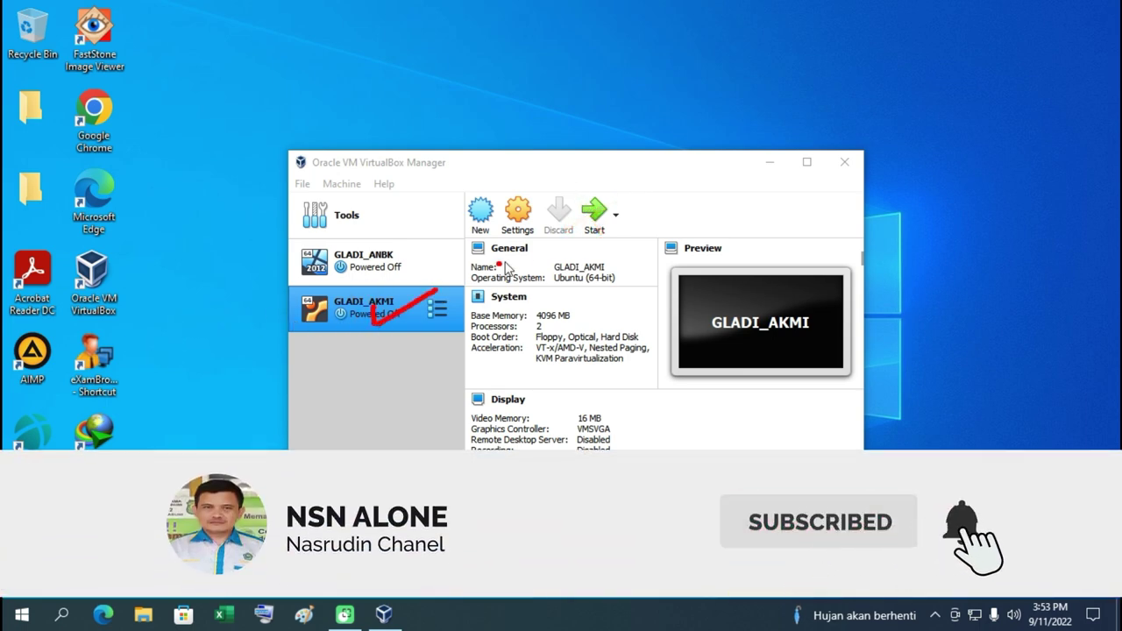
{"action": "mouse_move", "coordinate": [660, 187]}
{"action": "left_mouse_down"}
{"action": "mouse_move", "coordinate": [616, 177]}
{"action": "mouse_move", "coordinate": [561, 237]}
{"action": "mouse_move", "coordinate": [671, 226]}
{"action": "mouse_move", "coordinate": [669, 186]}
{"action": "left_mouse_up"}
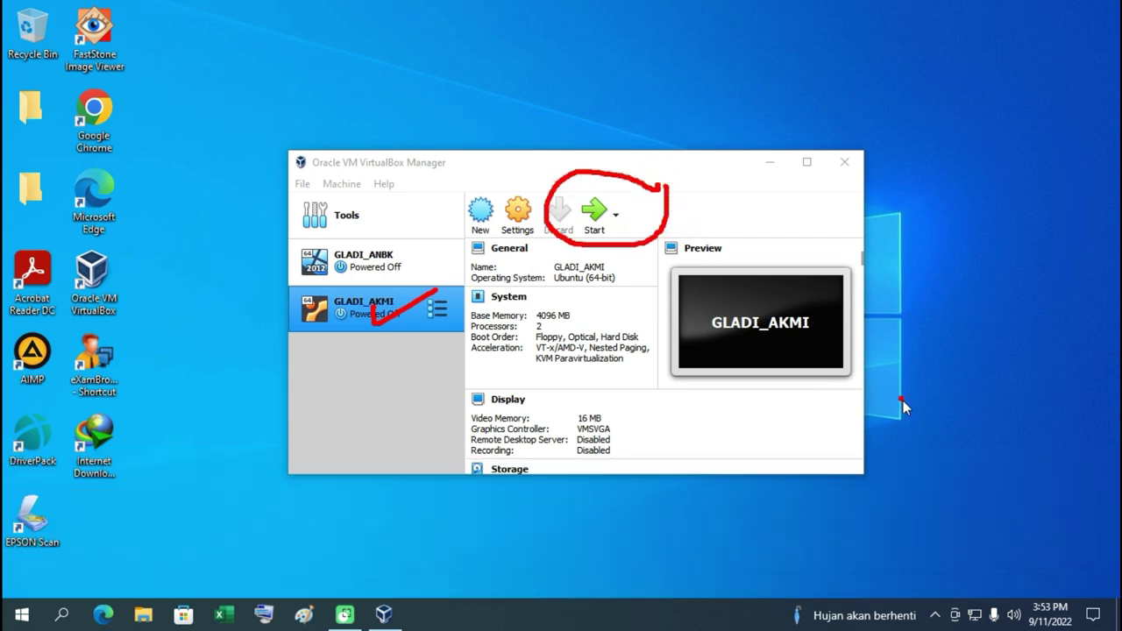
{"action": "key", "text": "Escape"}
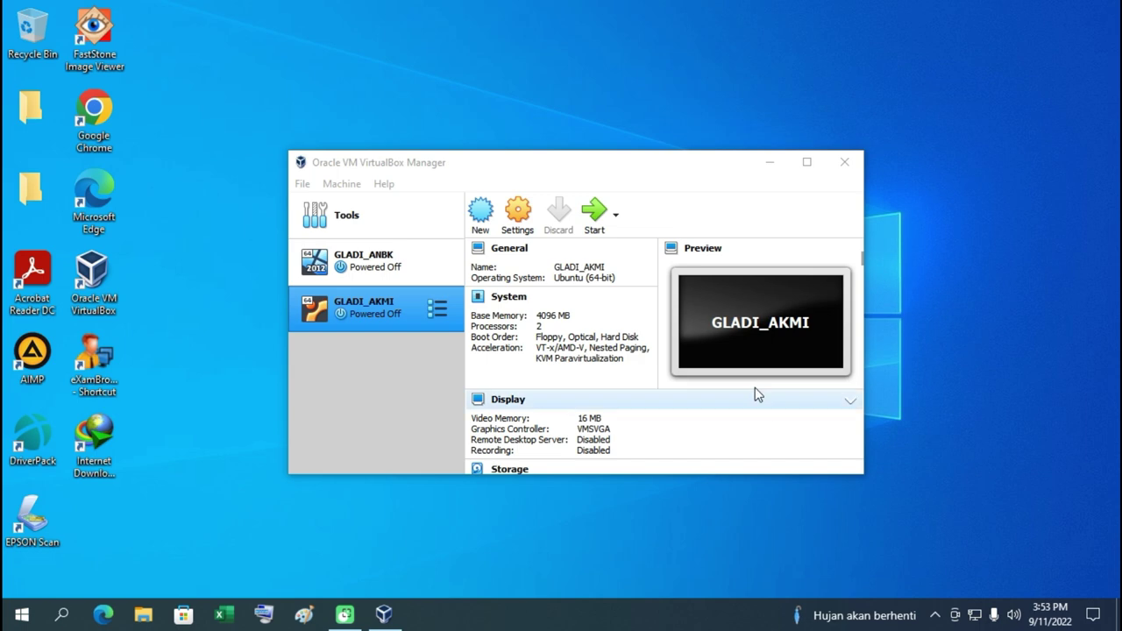
Start the GLADI_AKMI virtual machine and let it boot to its login prompt.
{"action": "left_click", "coordinate": [595, 218]}
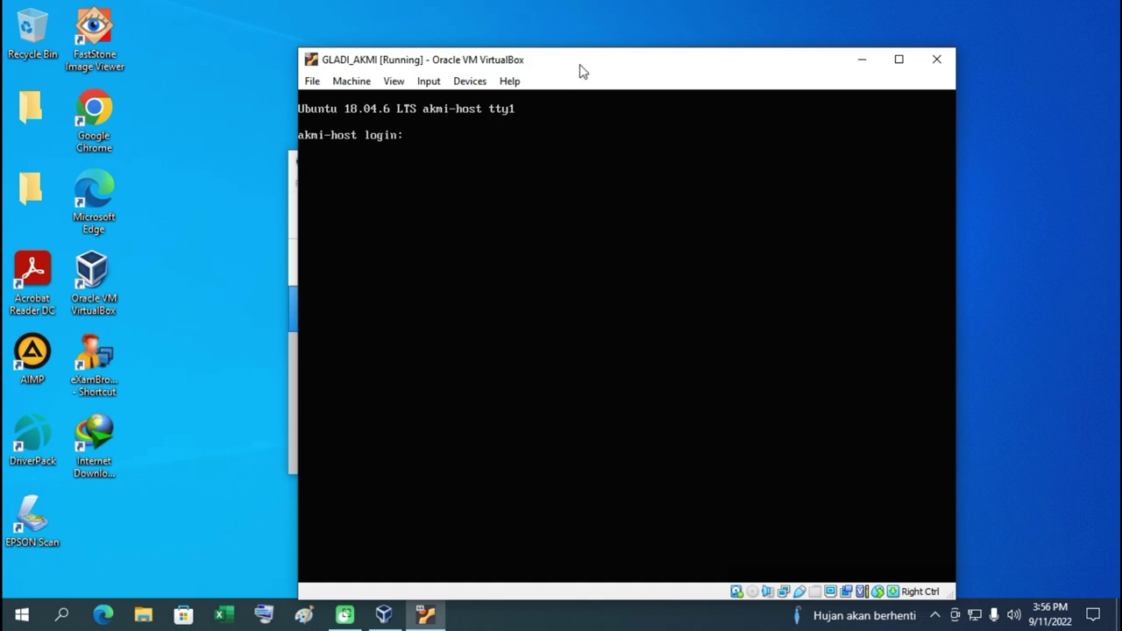
Switch to Google Chrome, load 192.168.0.212, and choose the AKMI 2022 server to reach the exam login page.
{"action": "left_click", "coordinate": [108, 136]}
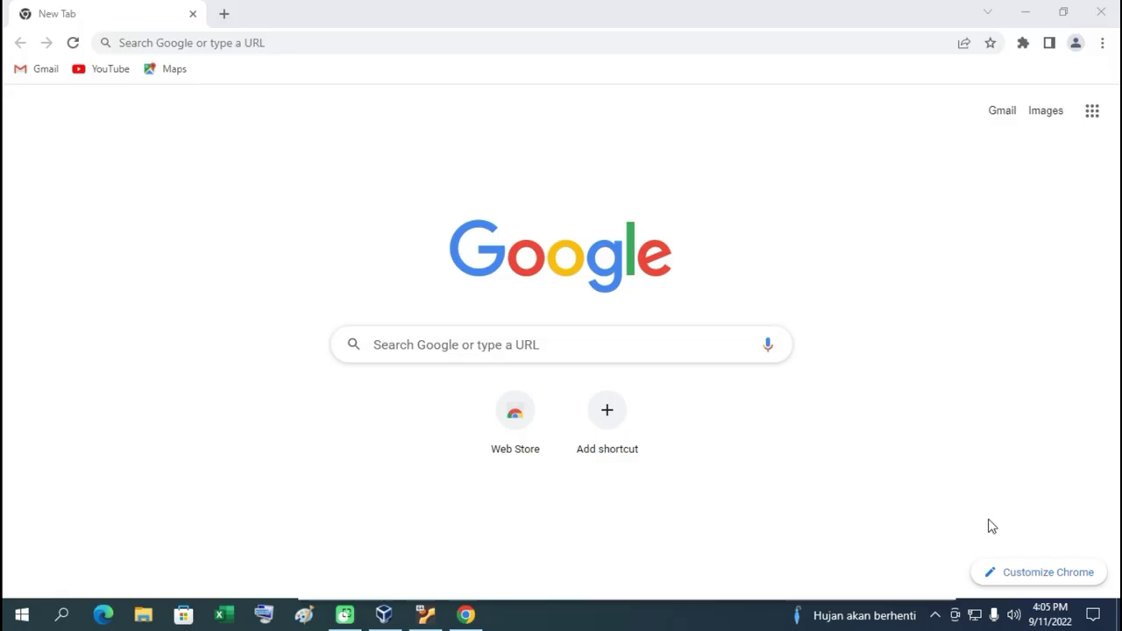
{"action": "left_click", "coordinate": [325, 42]}
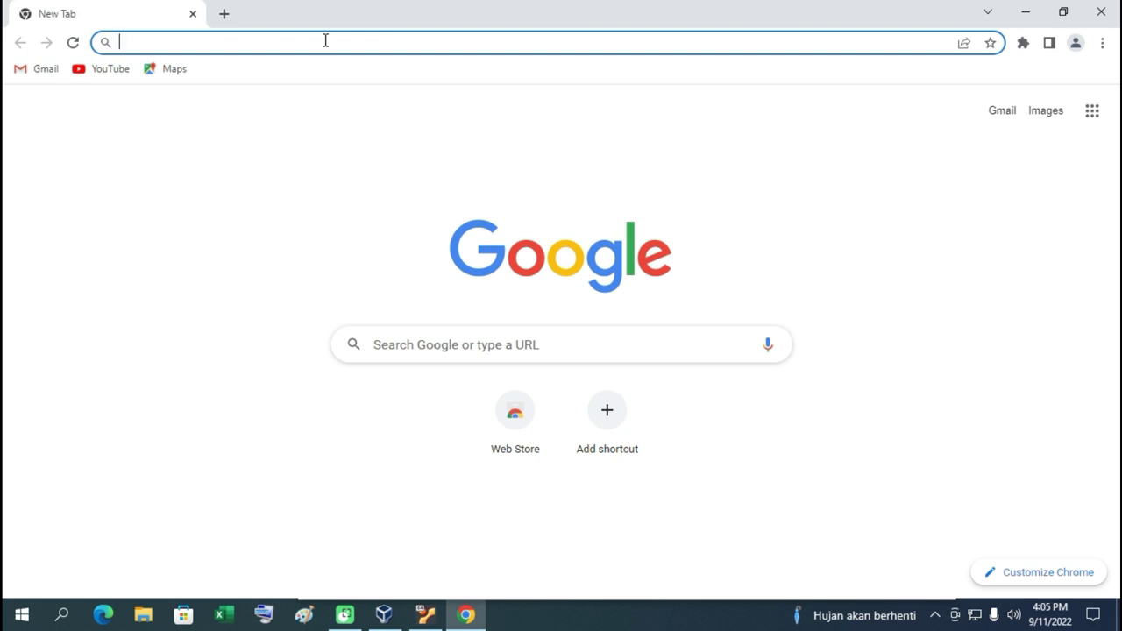
{"action": "type", "text": "192.168.0."}
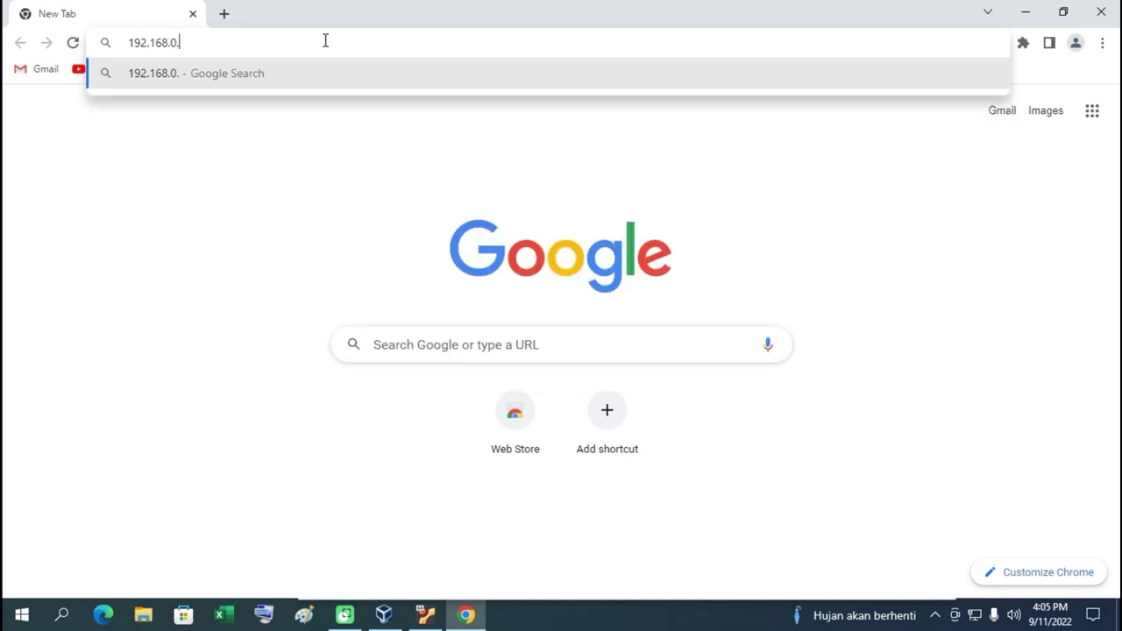
{"action": "type", "text": "212"}
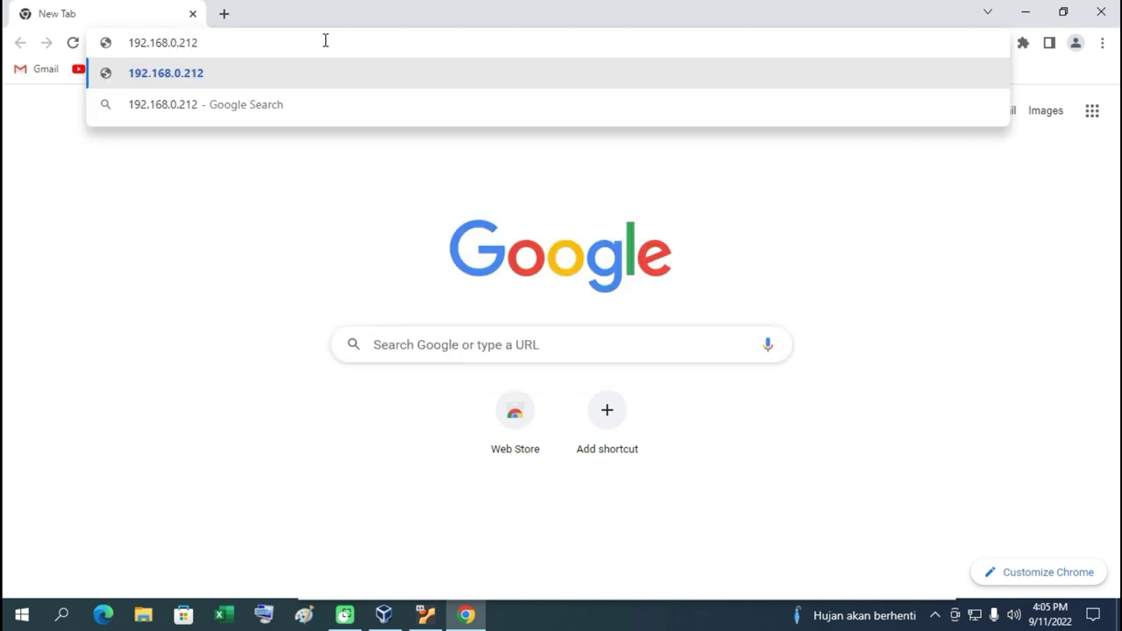
{"action": "key", "text": "Return"}
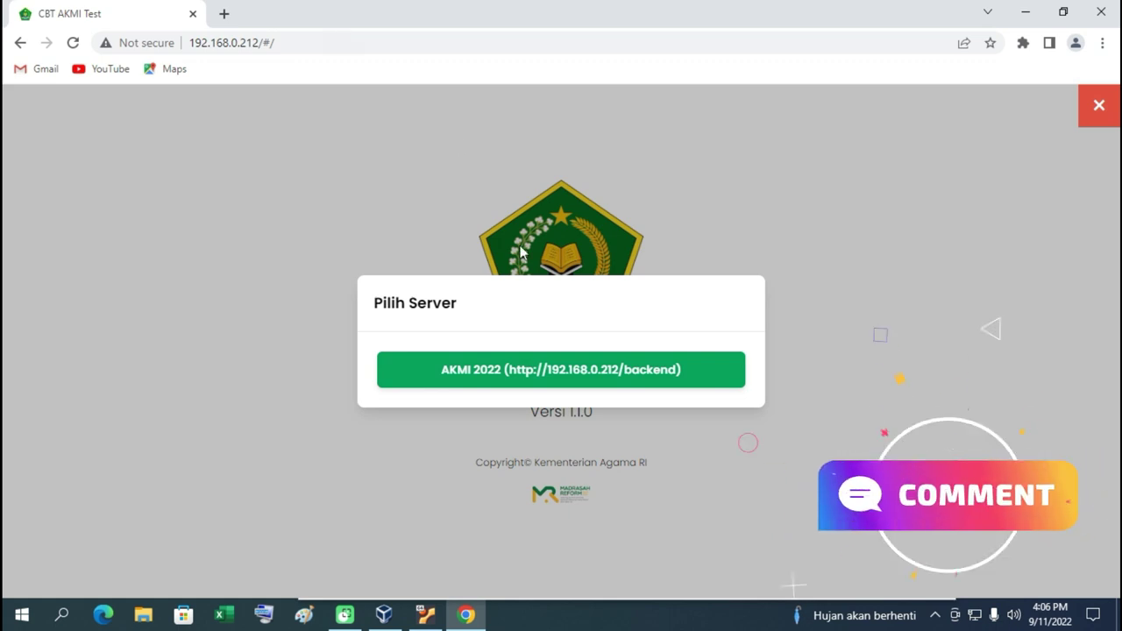
{"action": "left_click", "coordinate": [602, 372]}
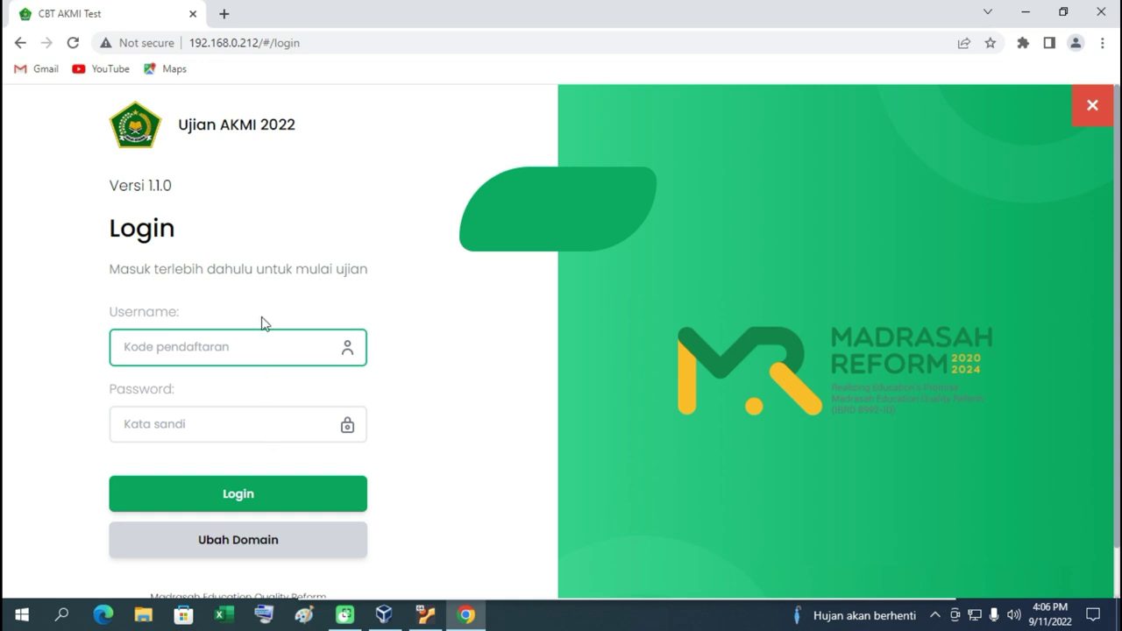
Load the supervisor login page at 192.168.0.212/pengawas and dismiss the translation offer.
{"action": "left_click_drag", "start_coordinate": [263, 48], "coordinate": [311, 46]}
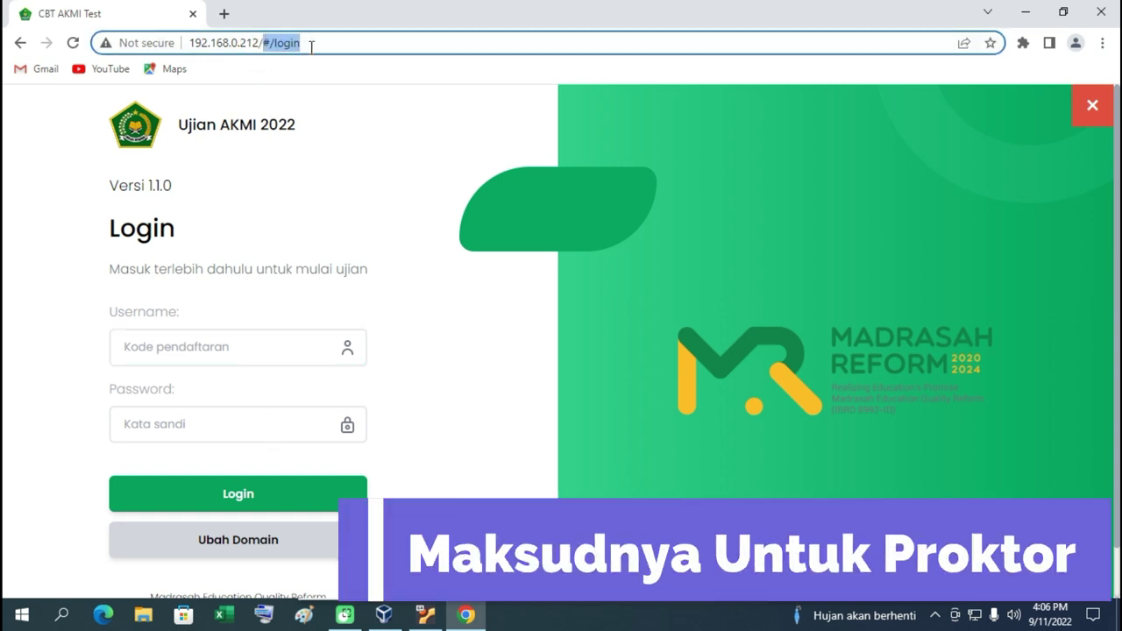
{"action": "type", "text": "pengawas"}
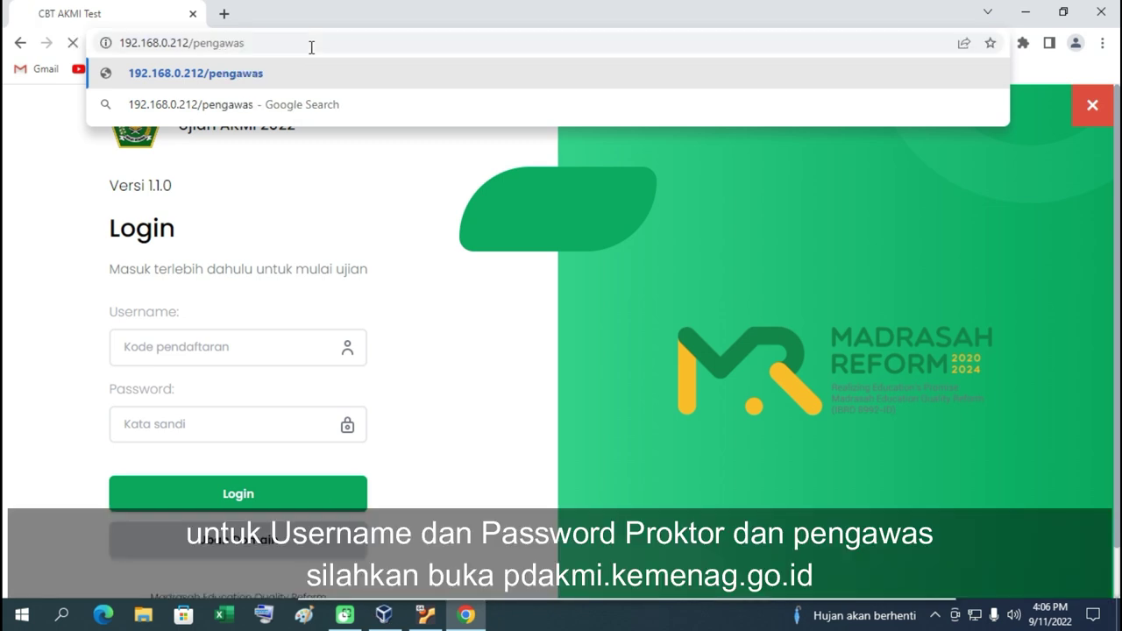
{"action": "key", "text": "Return"}
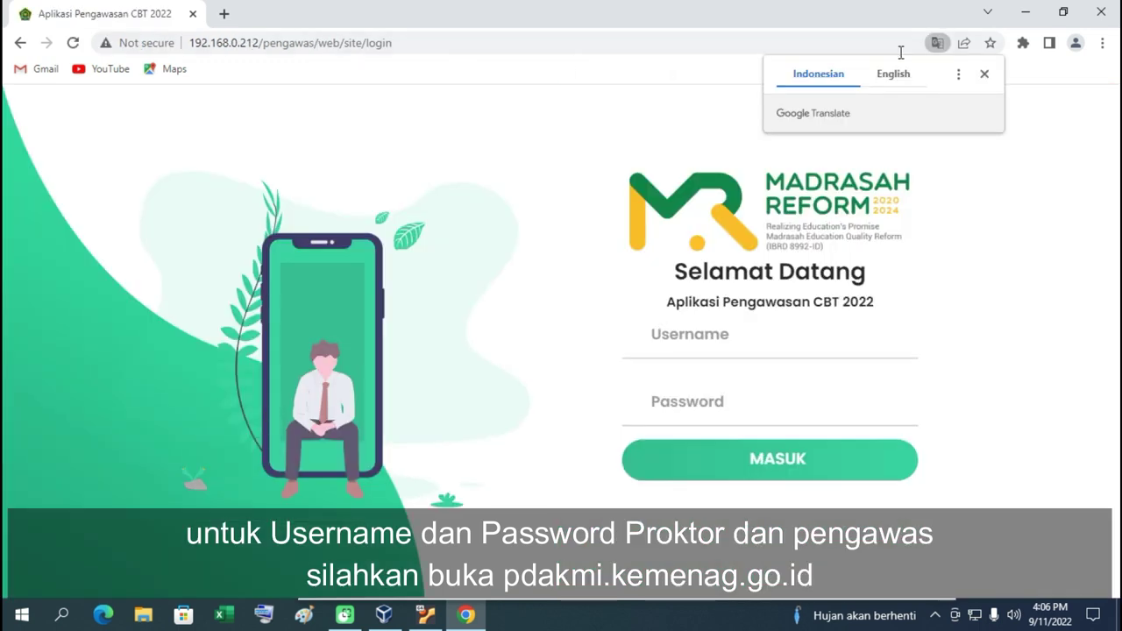
{"action": "left_click", "coordinate": [985, 75]}
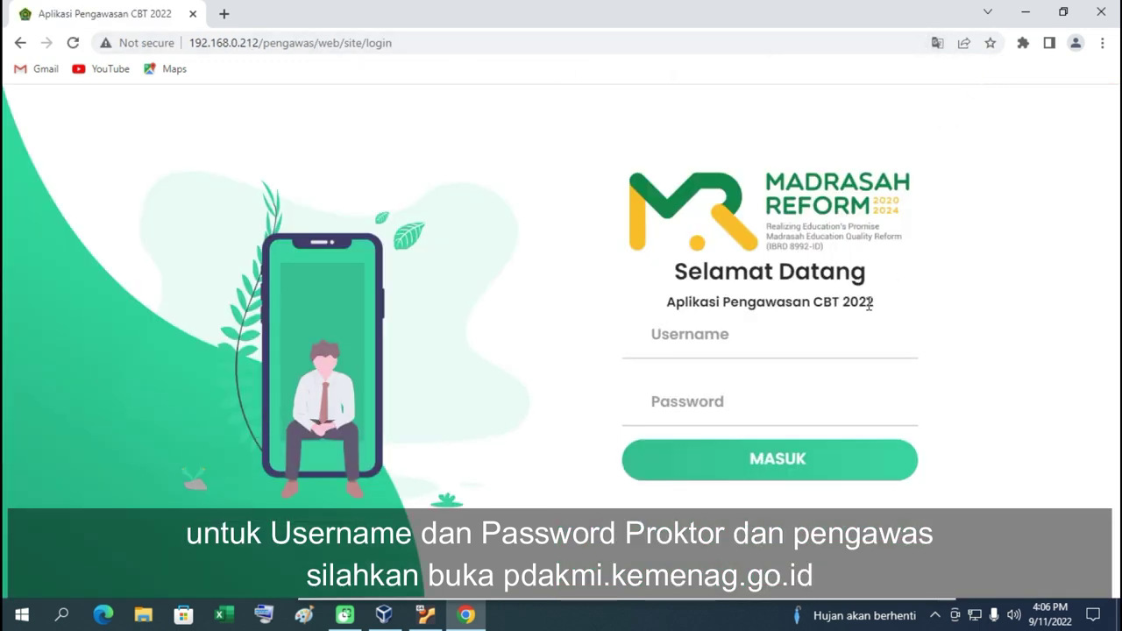